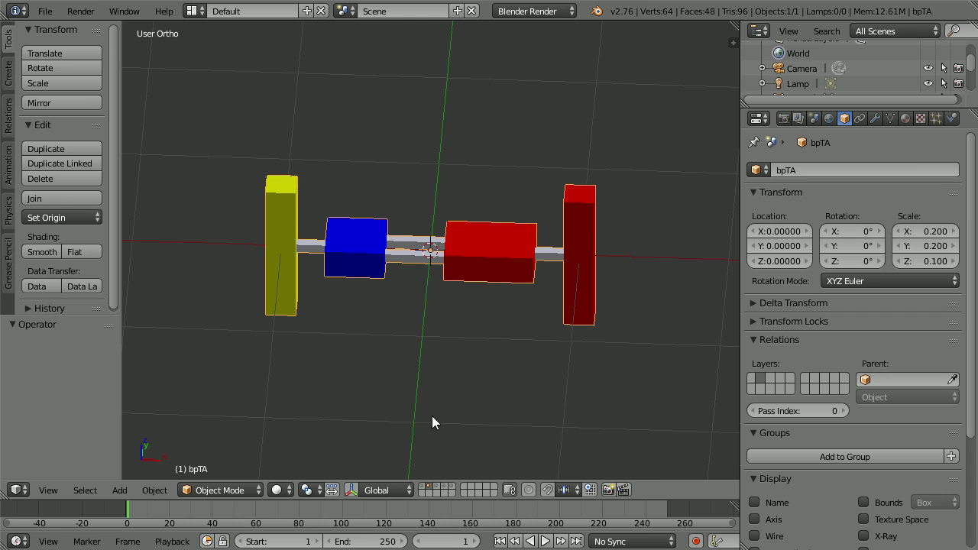
# Step: View the different base-pair models by showing their layers one at a time, ending on the layer with bpTA
pyautogui.click(439, 490)
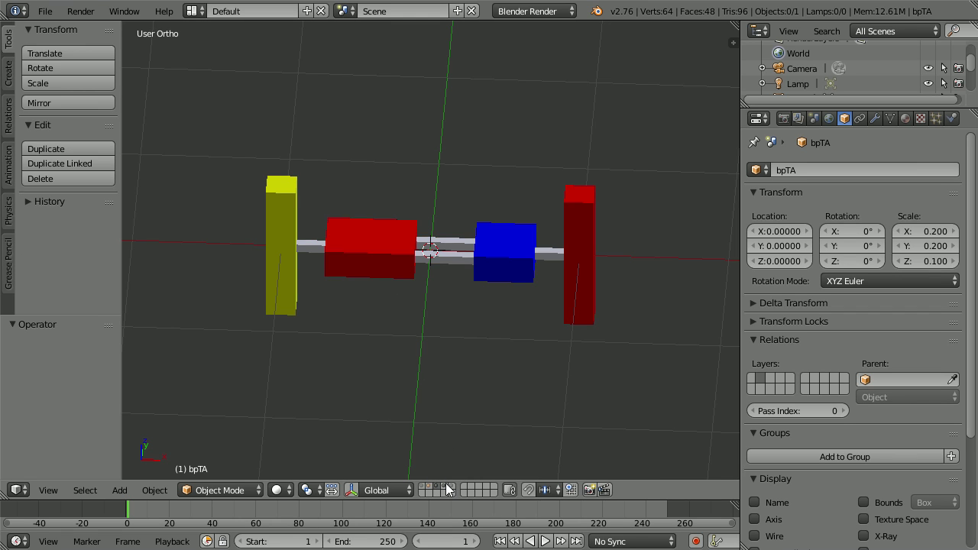
pyautogui.click(447, 490)
pyautogui.click(446, 487)
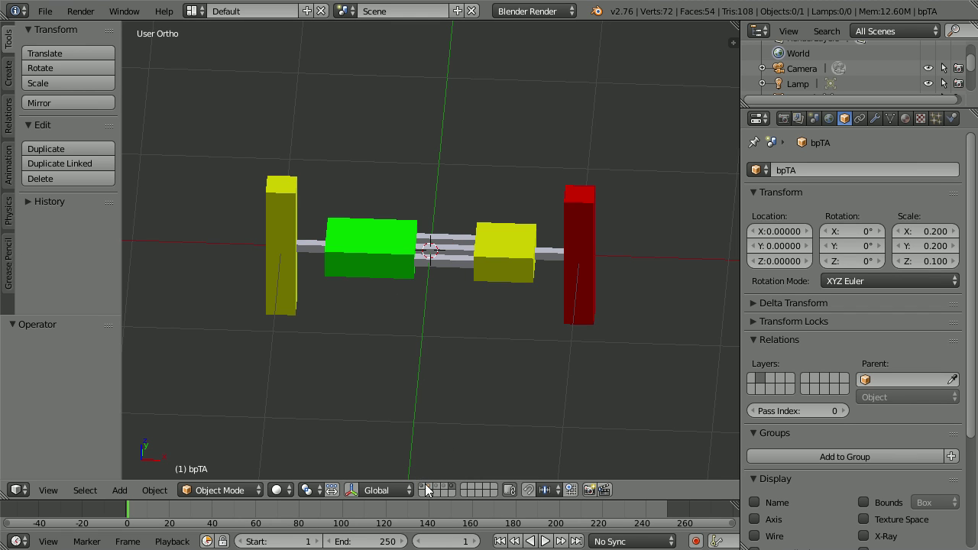
pyautogui.click(429, 487)
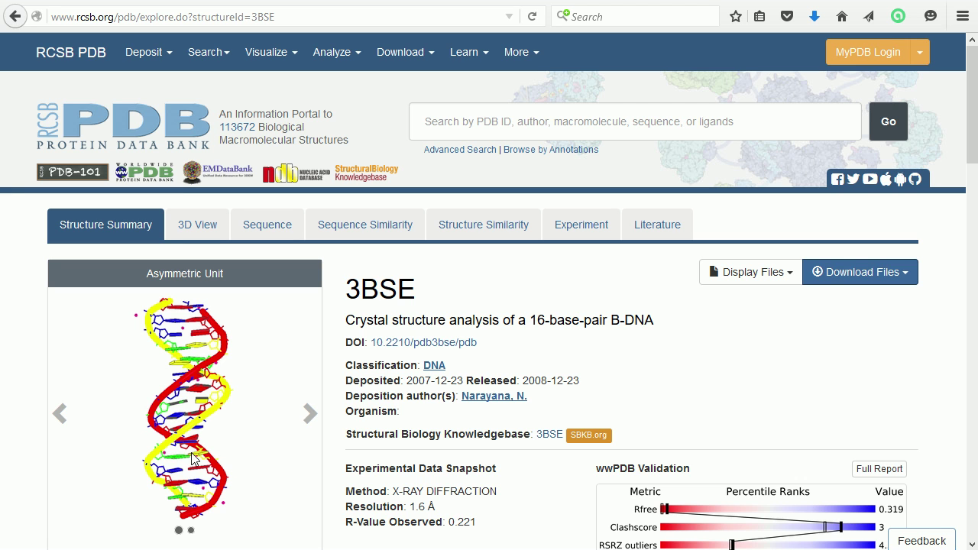
# Step: Switch to the 3BSE page in the browser, open its FASTA sequence in Notepad and put the chain B record on its own line
pyautogui.click(847, 277)
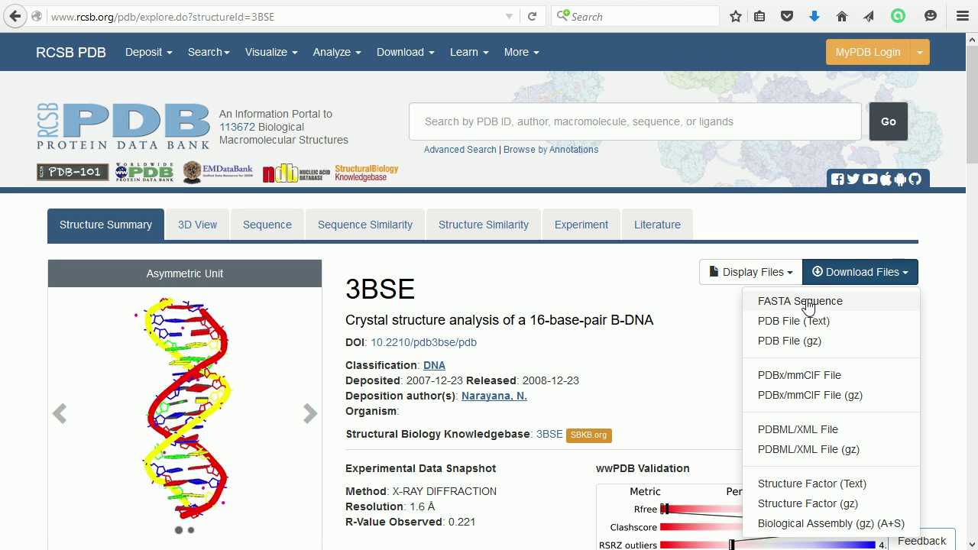
pyautogui.click(856, 304)
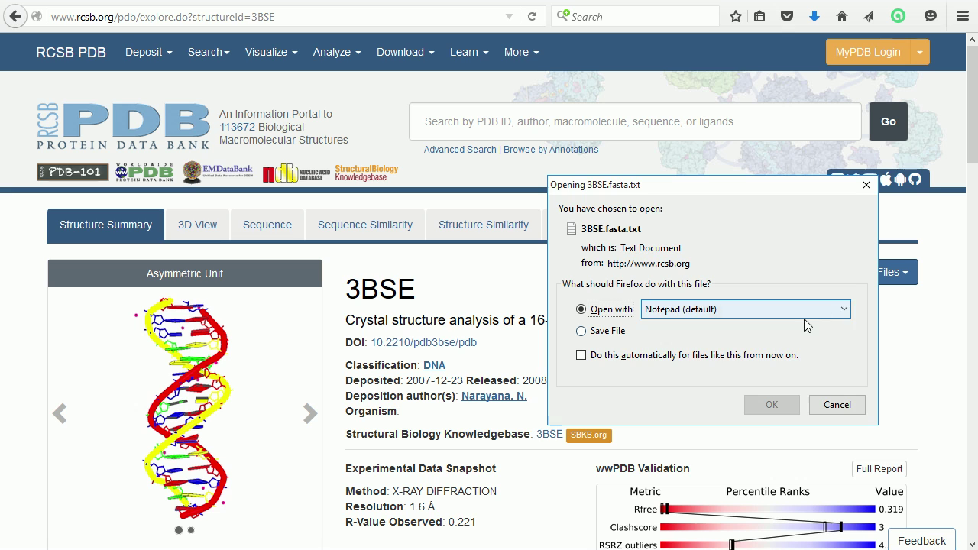
pyautogui.click(772, 405)
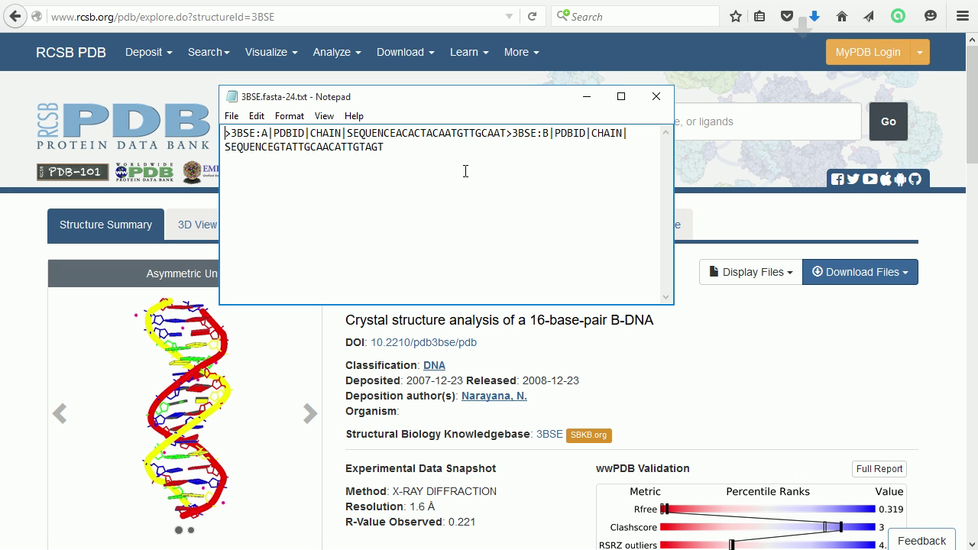
pyautogui.click(507, 134)
pyautogui.press('Return')
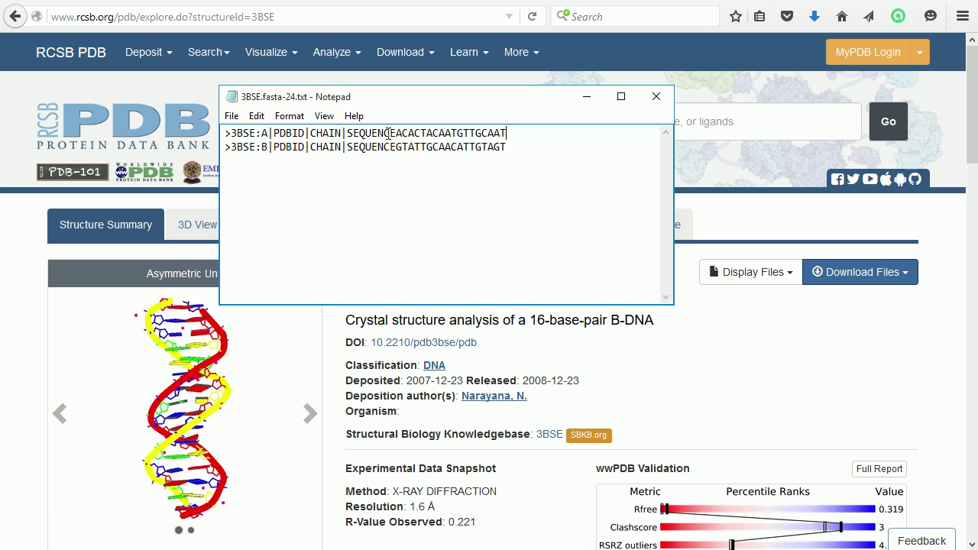
# Step: Compare chain A's base sequence in the downloaded file with the spaced-out copy in 3BSE.fasta.txt
pyautogui.moveTo(397, 134); pyautogui.dragTo(520, 134)
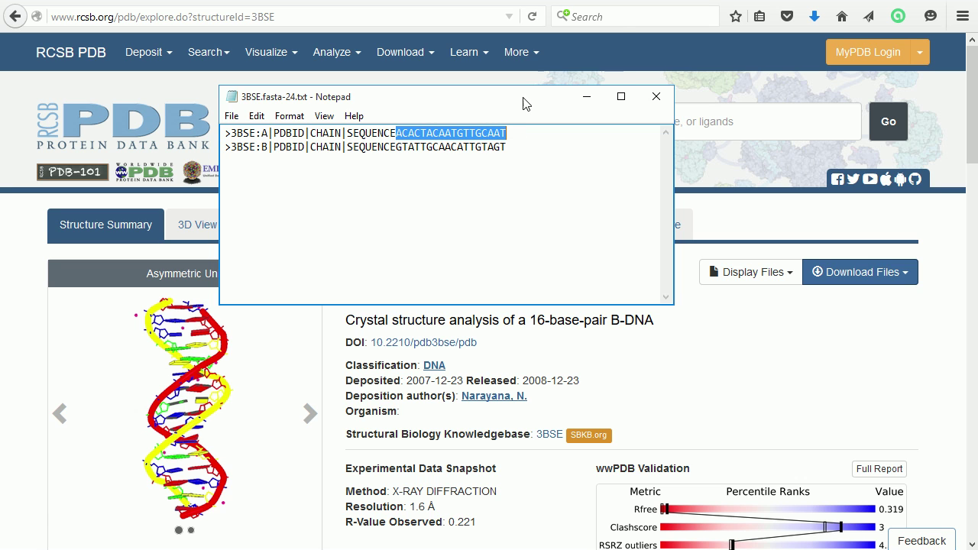
pyautogui.click(568, 549)
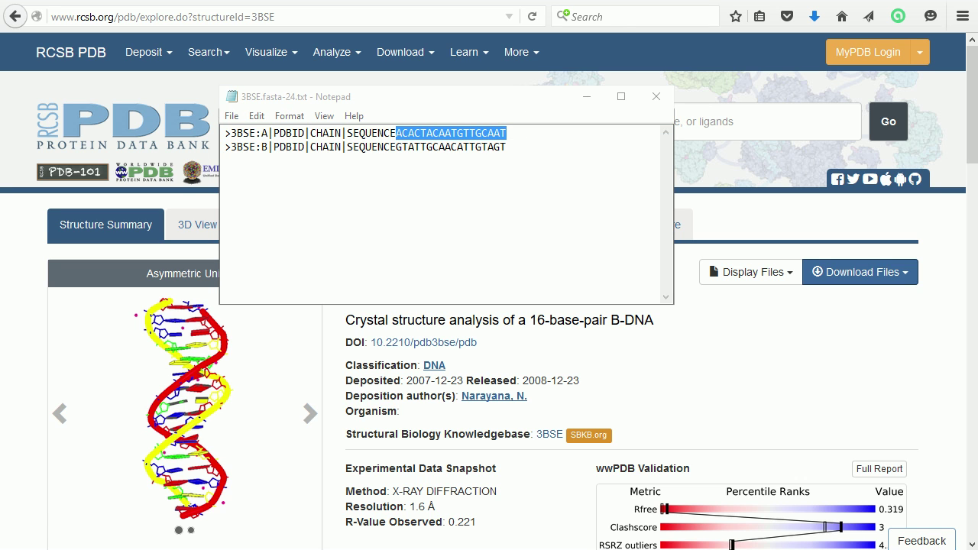
pyautogui.click(497, 549)
pyautogui.moveTo(510, 392); pyautogui.dragTo(749, 392)
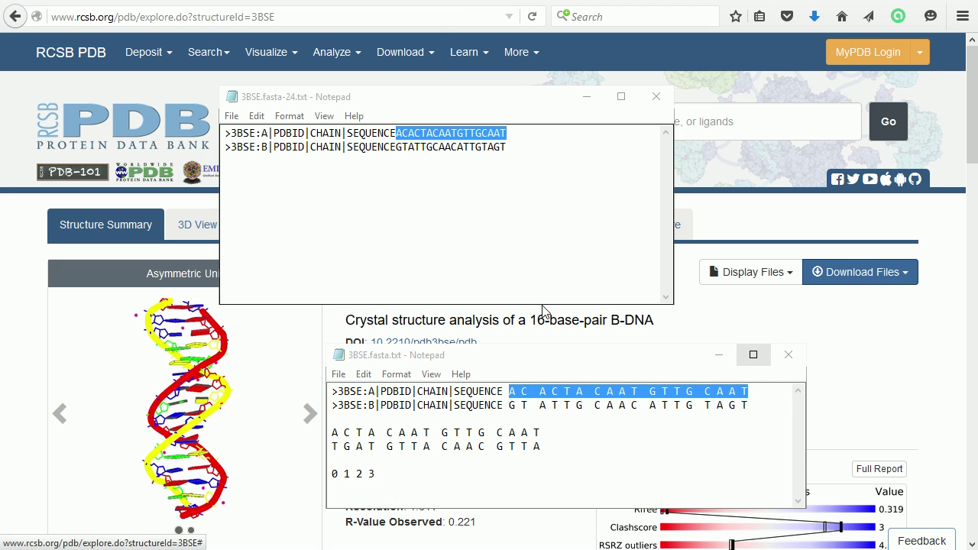
pyautogui.moveTo(510, 391); pyautogui.dragTo(749, 393)
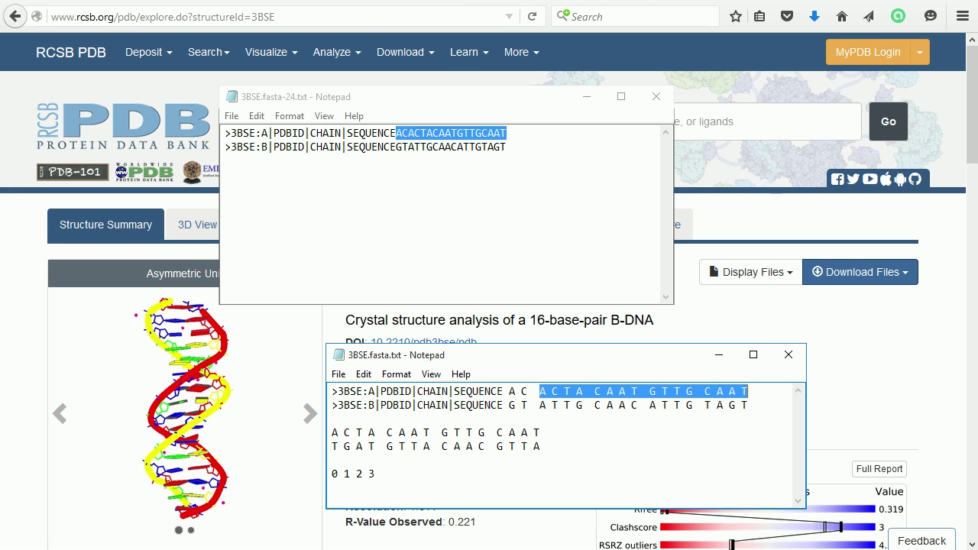
# Step: Examine in 3BSE.fasta.txt how the chain A and B sequences form the two paired rows, down to the first base pair
pyautogui.click(421, 153)
pyautogui.moveTo(540, 405); pyautogui.dragTo(749, 405)
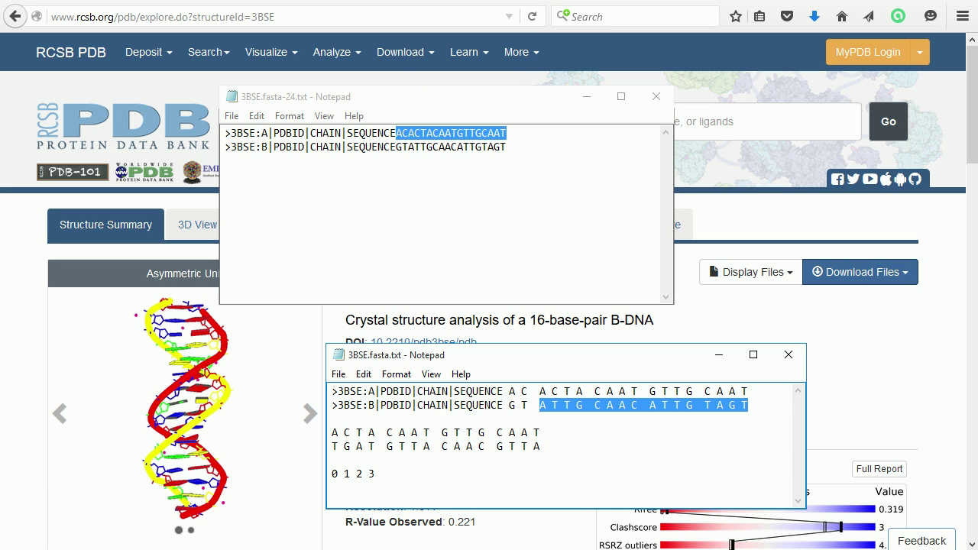
pyautogui.moveTo(540, 391); pyautogui.dragTo(747, 391)
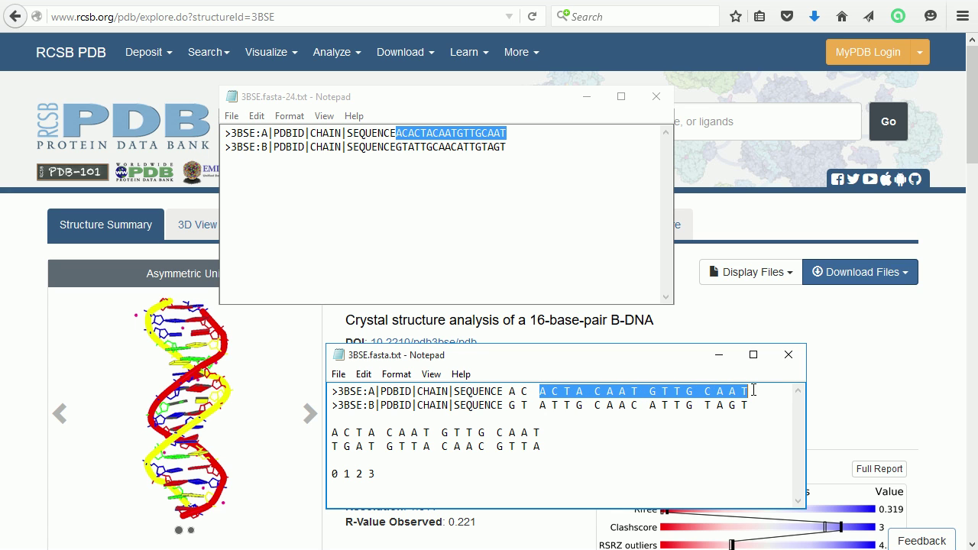
pyautogui.moveTo(362, 433); pyautogui.dragTo(438, 432)
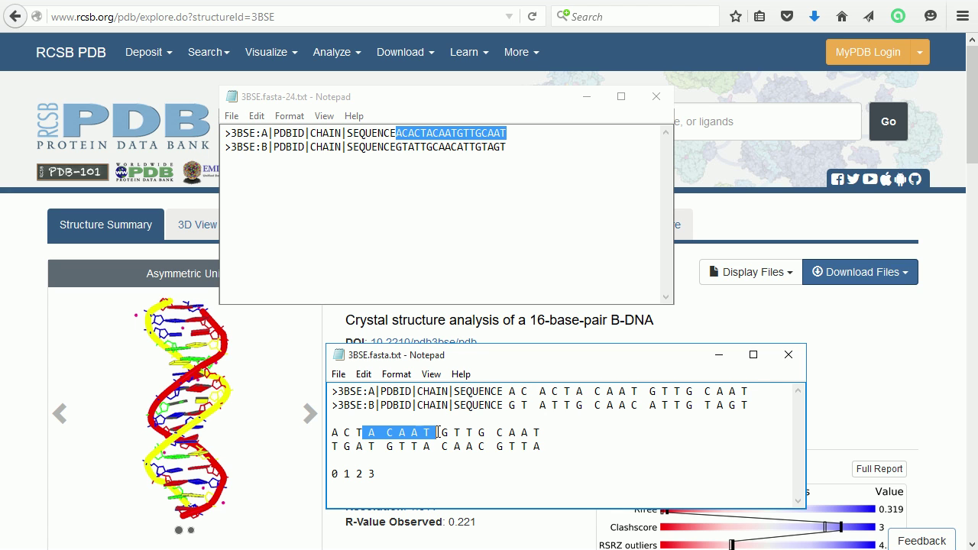
pyautogui.moveTo(750, 406); pyautogui.dragTo(537, 404)
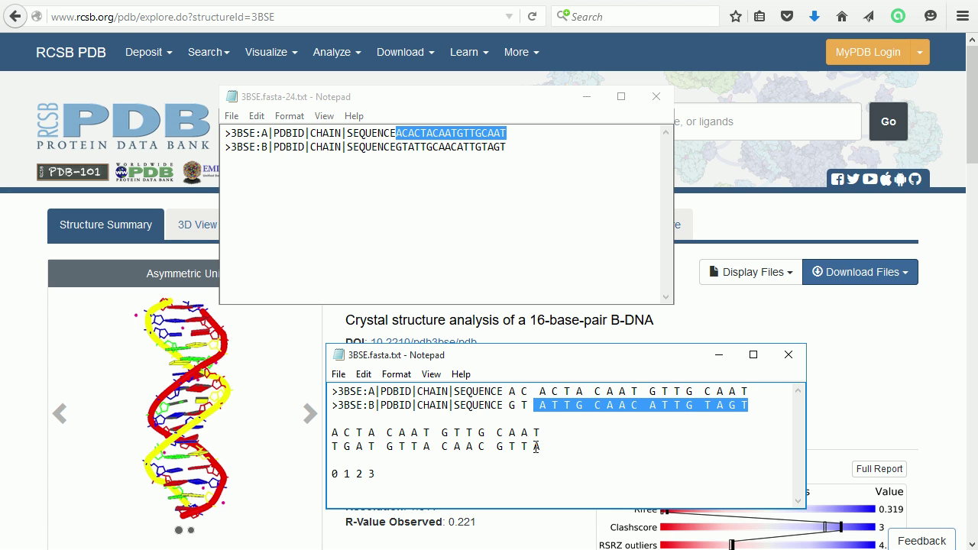
pyautogui.moveTo(539, 447); pyautogui.dragTo(333, 434)
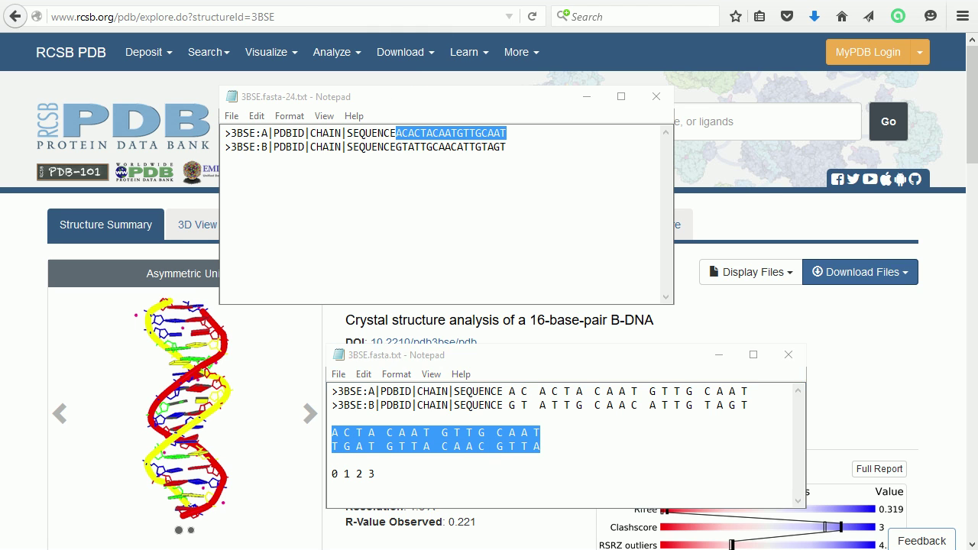
pyautogui.click(332, 434)
pyautogui.moveTo(332, 433); pyautogui.dragTo(338, 434)
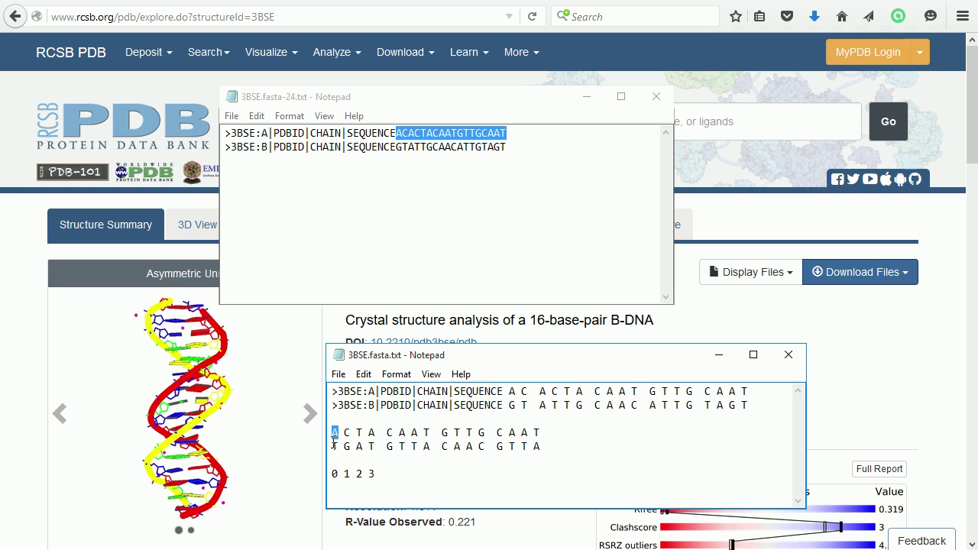
pyautogui.moveTo(332, 448); pyautogui.dragTo(338, 448)
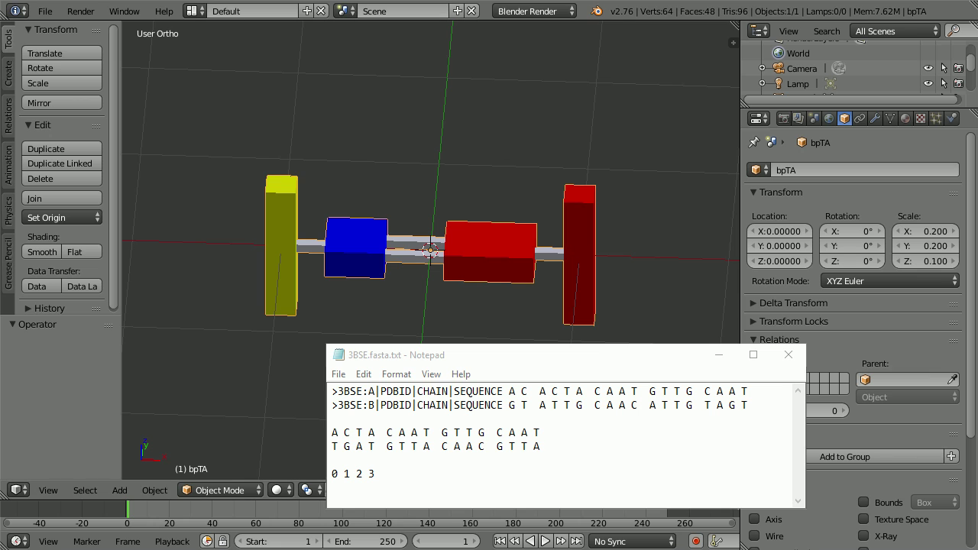
# Step: Switch to Blender, duplicate the bpTA base pair in place and move the copy to the first layer
pyautogui.rightClick(292, 207)
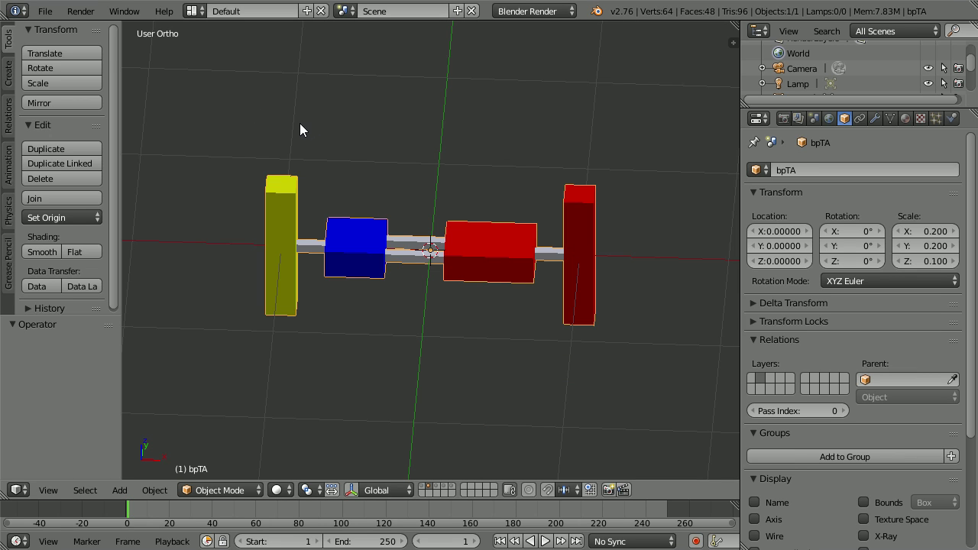
pyautogui.hotkey('shift', 'd')
pyautogui.rightClick(299, 129)
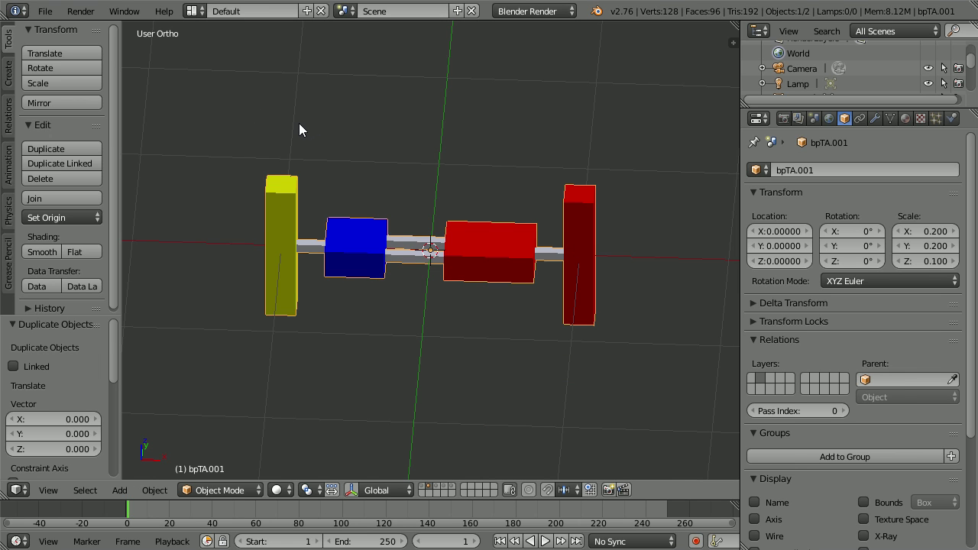
pyautogui.press('m')
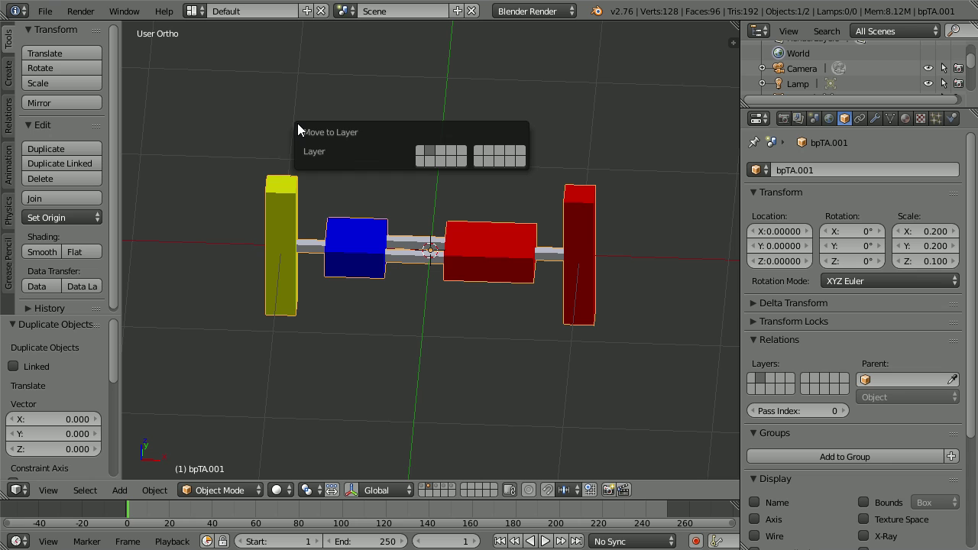
pyautogui.click(418, 148)
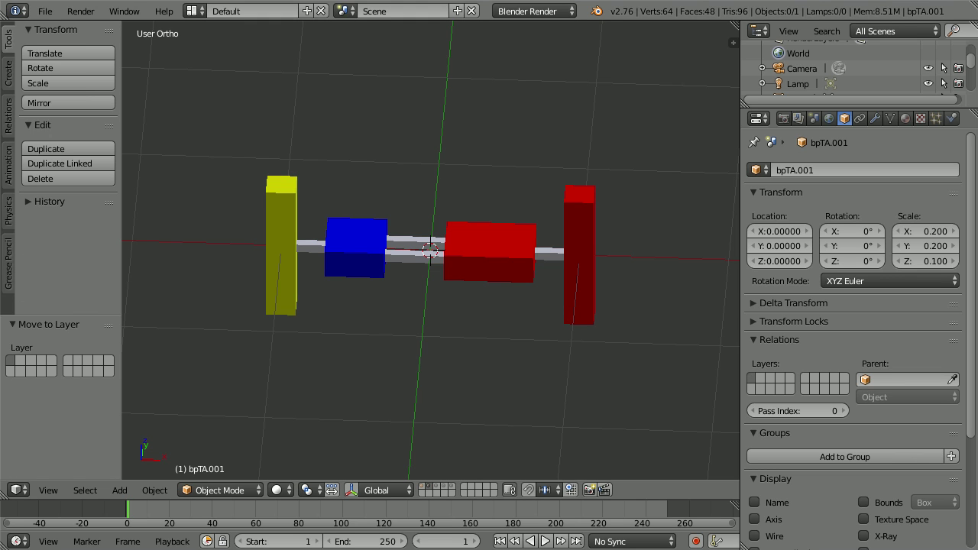
# Step: Show the first layer, enlarge the Outliner and hide the duplicated bpTA base pair
pyautogui.click(421, 488)
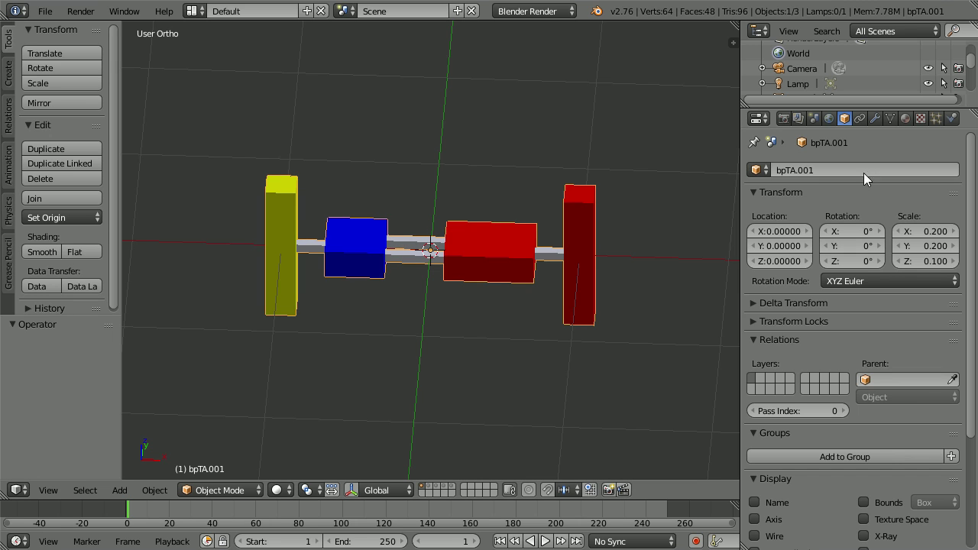
pyautogui.moveTo(864, 108); pyautogui.dragTo(864, 269)
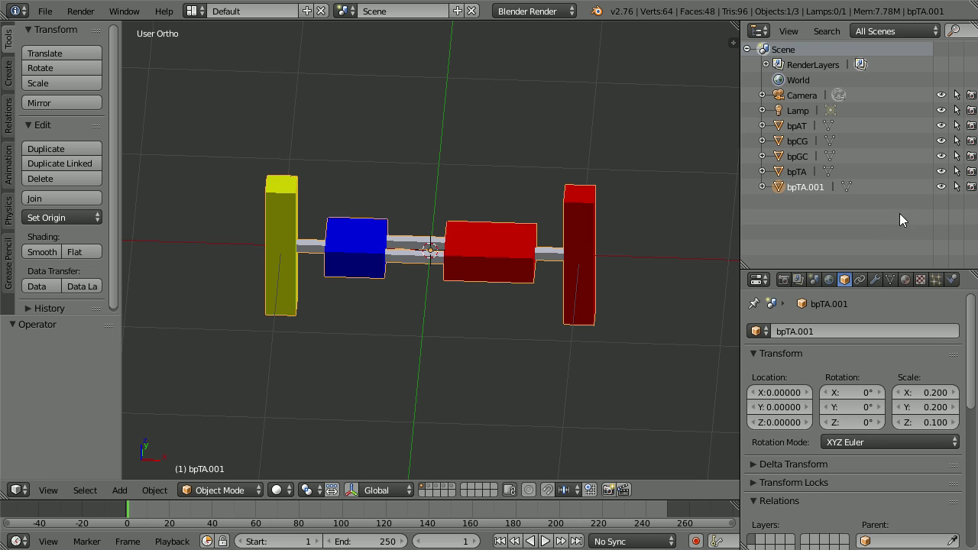
pyautogui.click(940, 187)
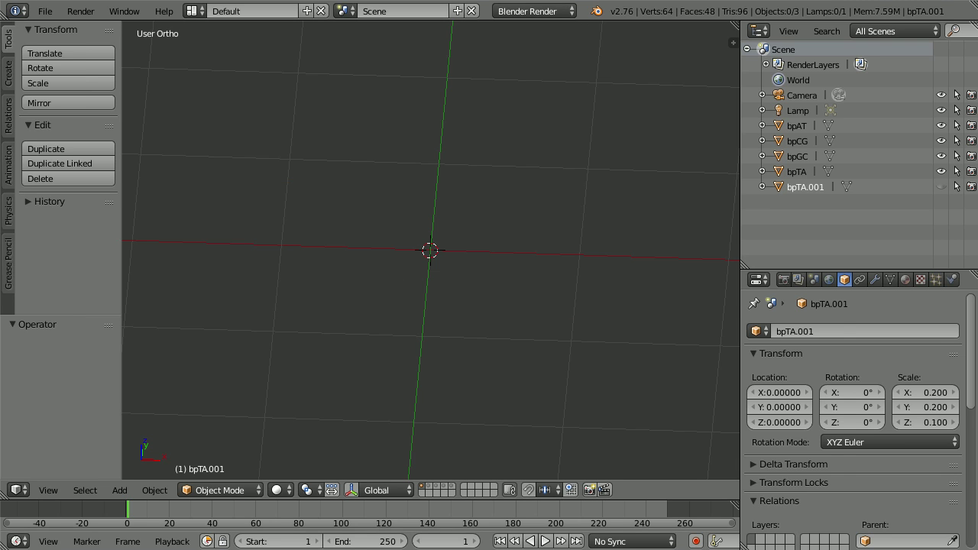
# Step: Check the second pair in 3BSE.fasta.txt, duplicate bpGC in place from the fifth layer and move the copy to the first layer
pyautogui.hotkey('alt', 'Tab')
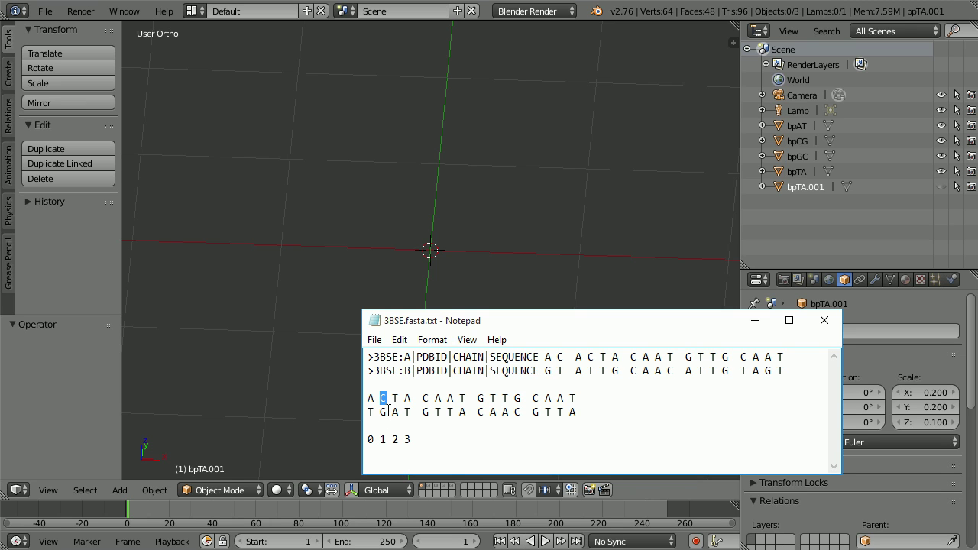
pyautogui.click(450, 485)
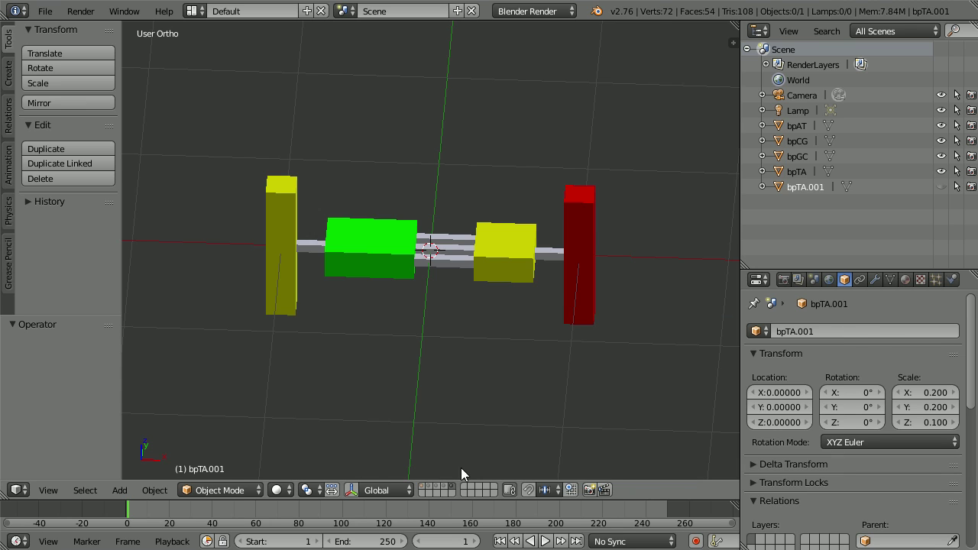
pyautogui.rightClick(352, 254)
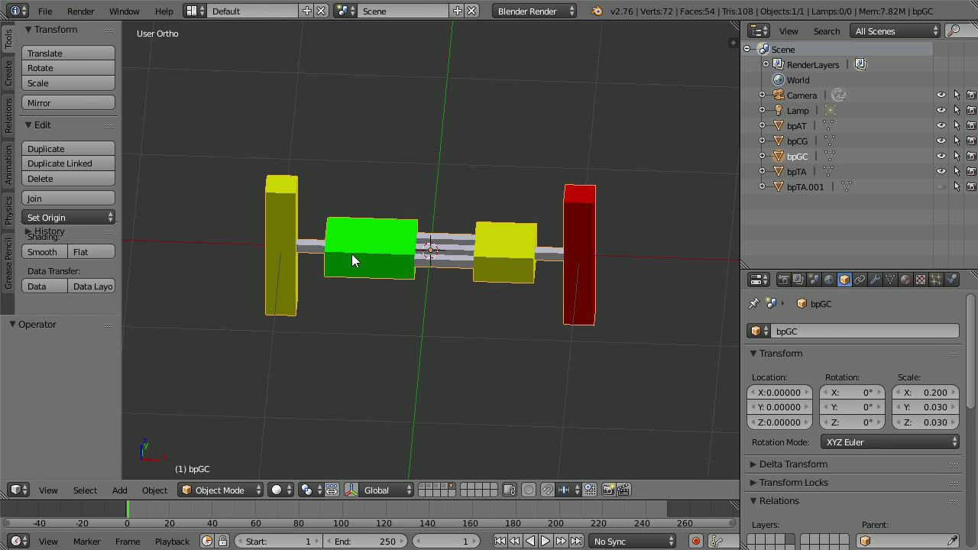
pyautogui.hotkey('shift', 'd')
pyautogui.rightClick(416, 107)
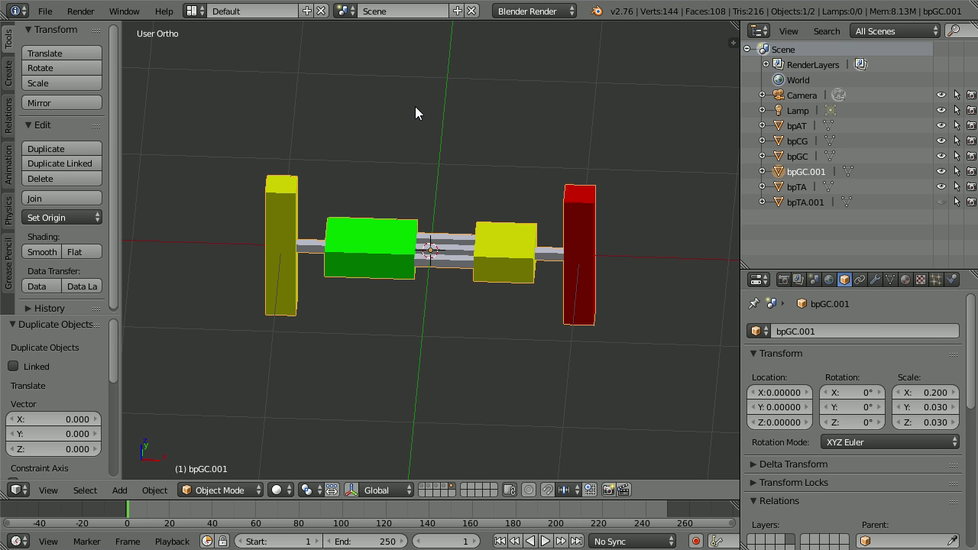
pyautogui.press('m')
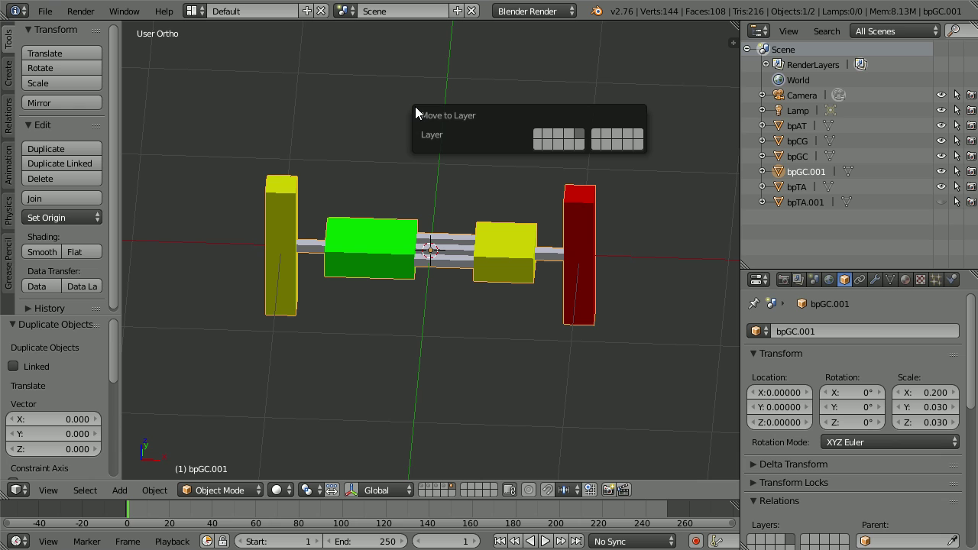
pyautogui.click(537, 138)
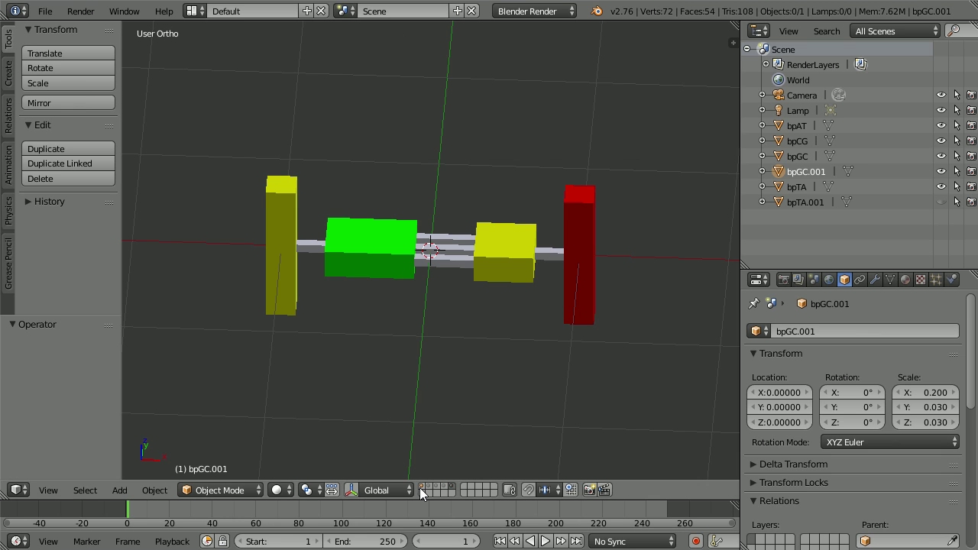
# Step: Show the first layer and set the duplicated bpGC base pair's Z location to 1
pyautogui.click(423, 488)
pyautogui.click(777, 422)
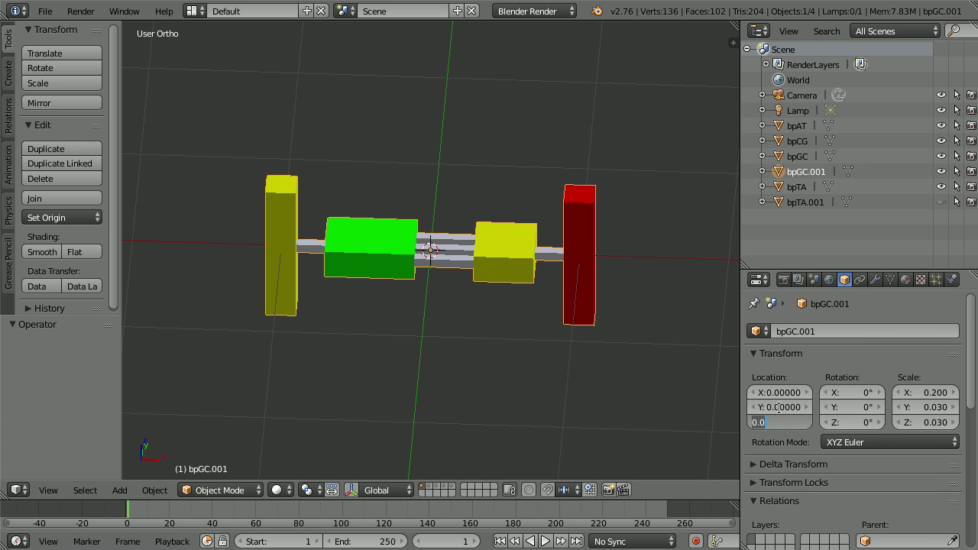
pyautogui.write('1')
pyautogui.press('Return')
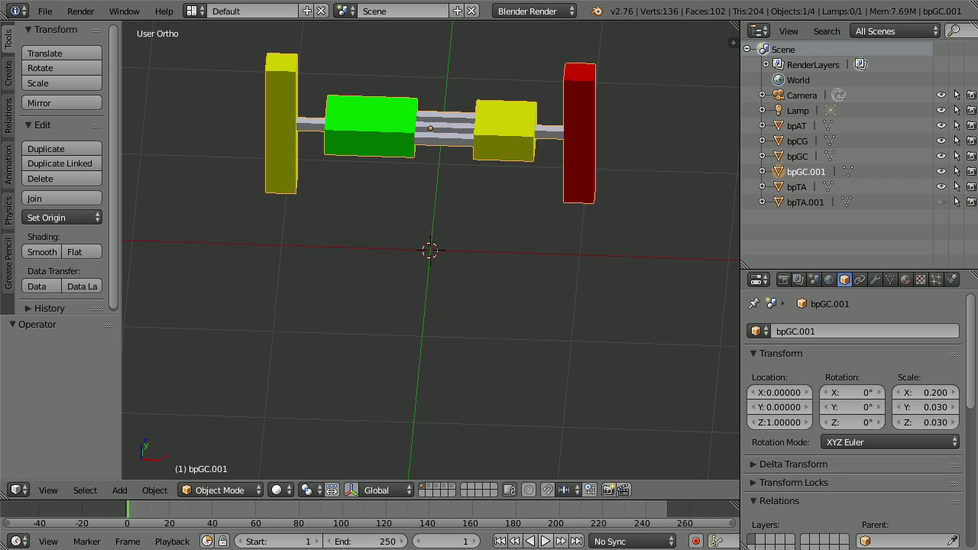
# Step: Check the third pair in 3BSE.fasta.txt, duplicate bpAT in place from the third layer and move the copy to the first layer
pyautogui.click(115, 549)
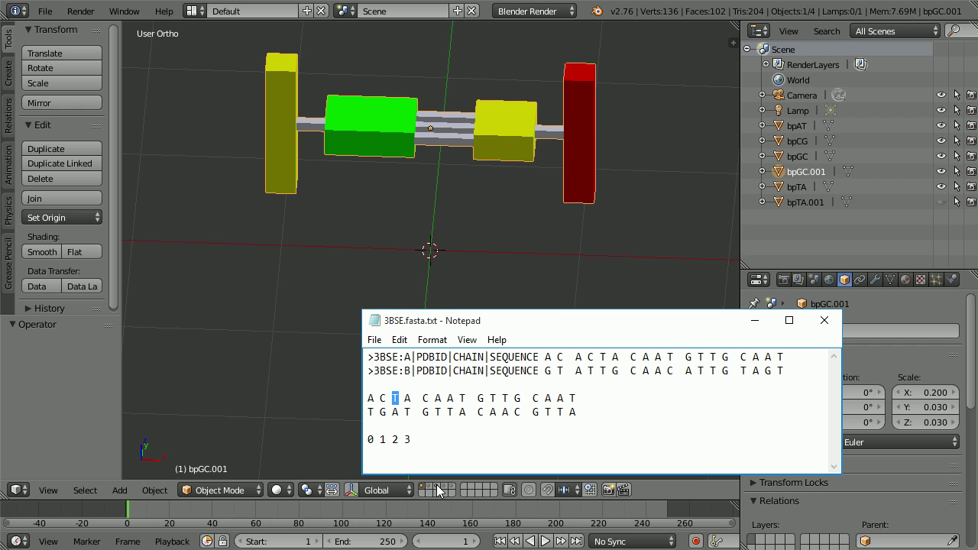
pyautogui.click(437, 485)
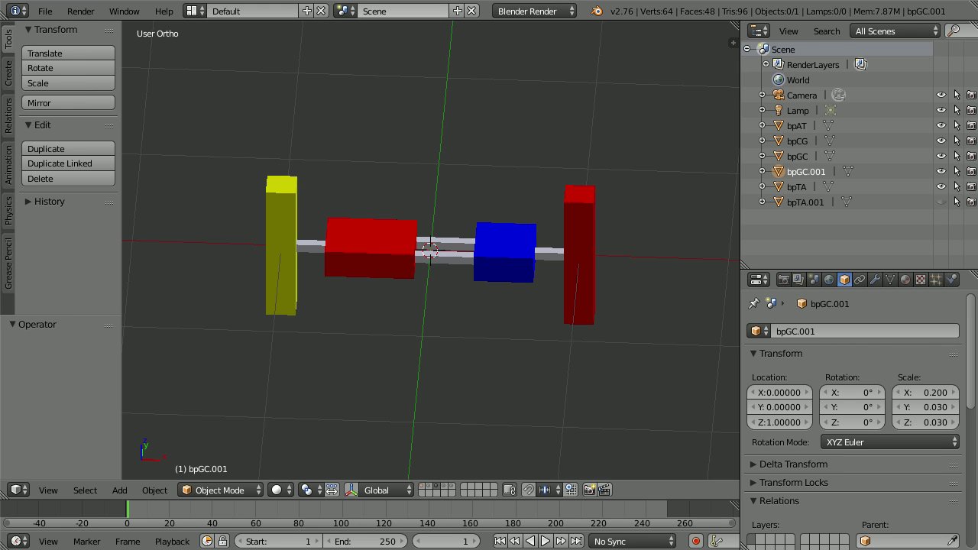
pyautogui.rightClick(378, 249)
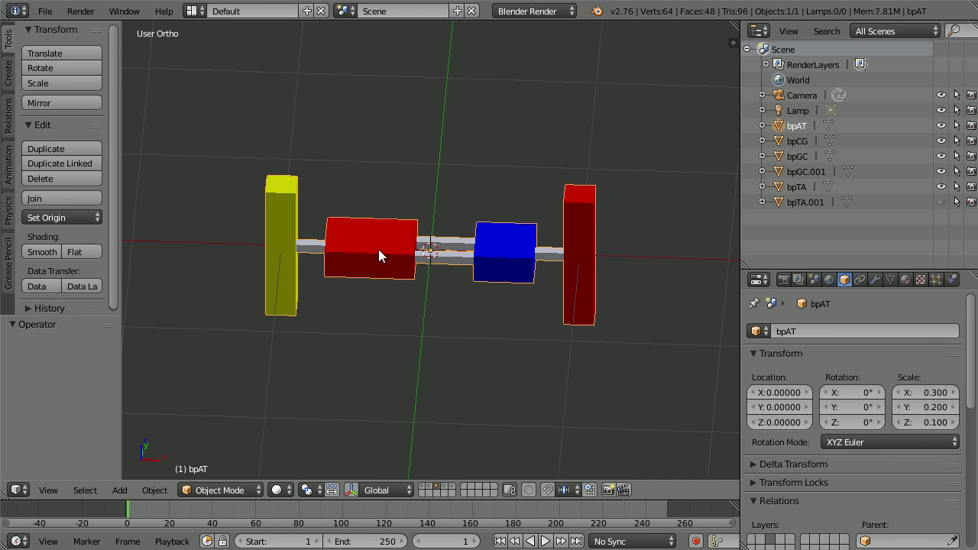
pyautogui.hotkey('shift', 'd')
pyautogui.rightClick(378, 250)
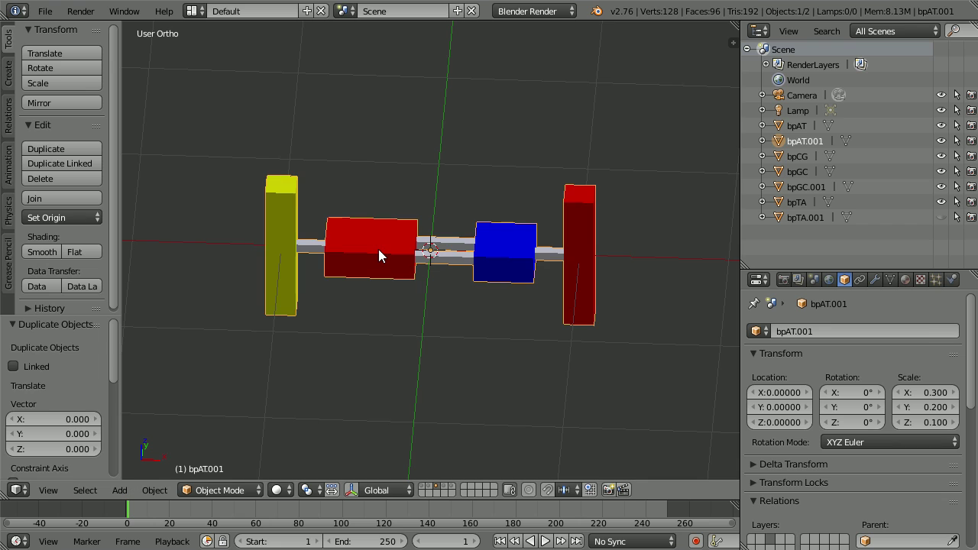
pyautogui.press('m')
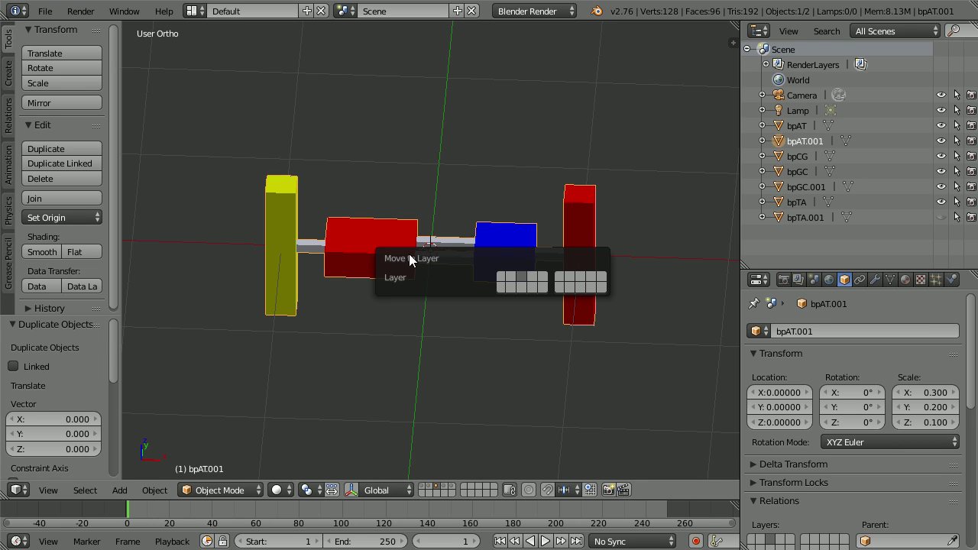
pyautogui.click(500, 278)
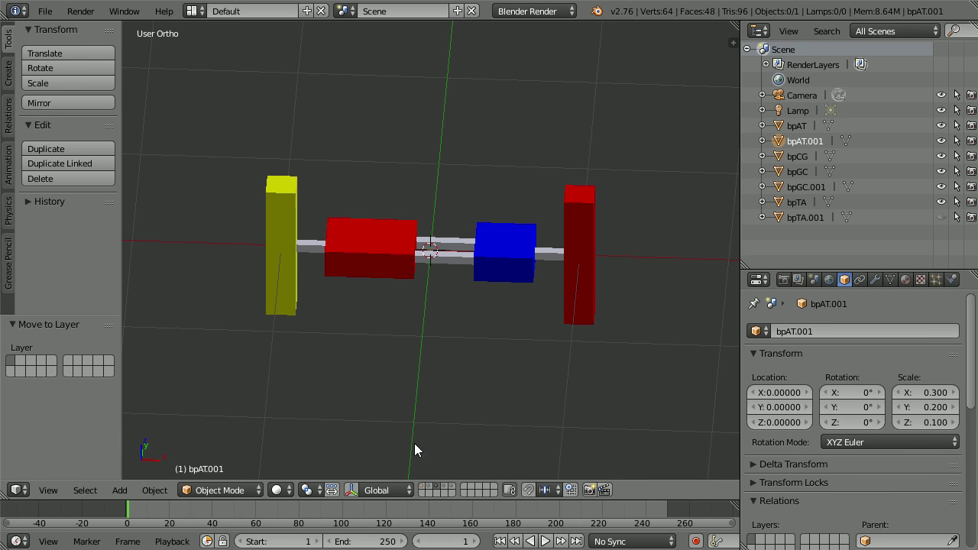
# Step: Show the first layer and set the duplicated bpAT base pair's Z location to 2
pyautogui.keyDown('shift'); pyautogui.click(421, 486); pyautogui.keyUp('shift')
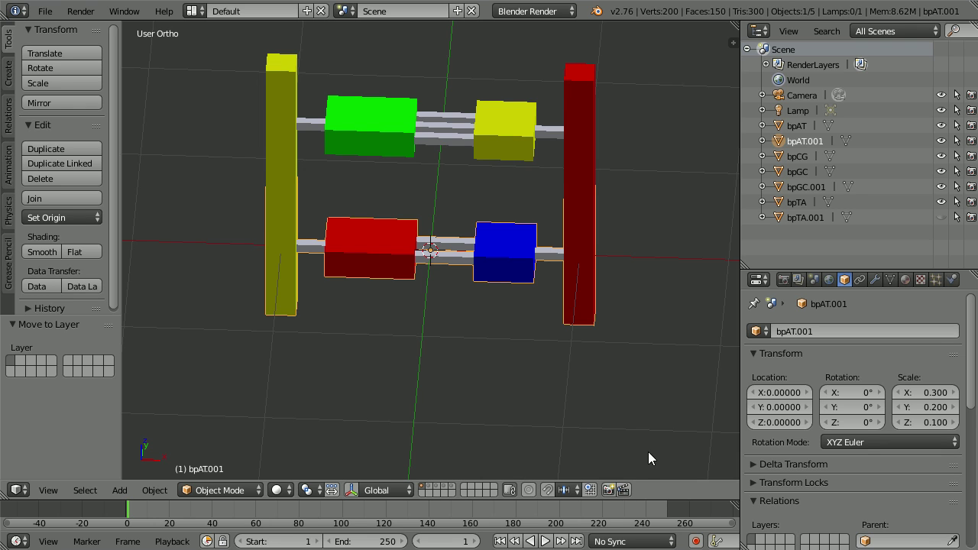
pyautogui.click(776, 423)
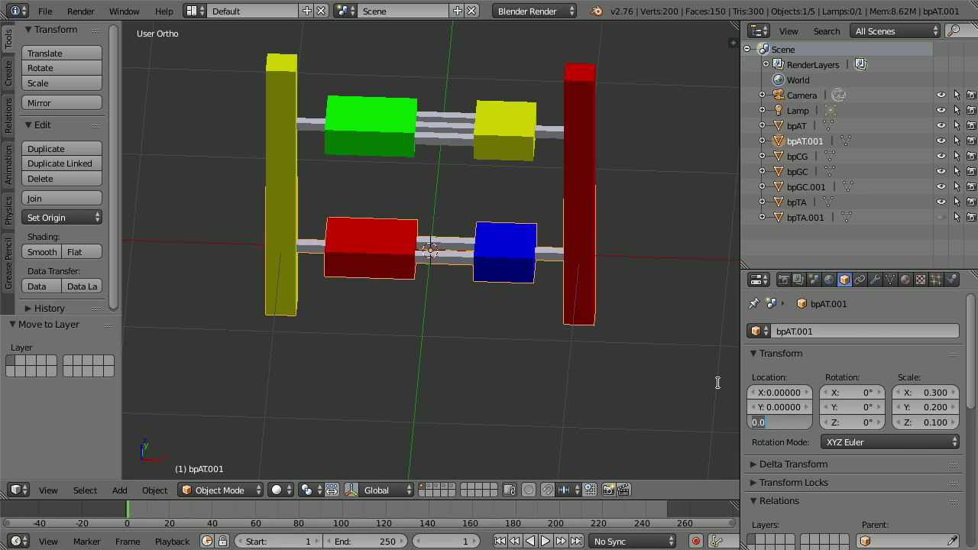
pyautogui.write('2')
pyautogui.press('Return')
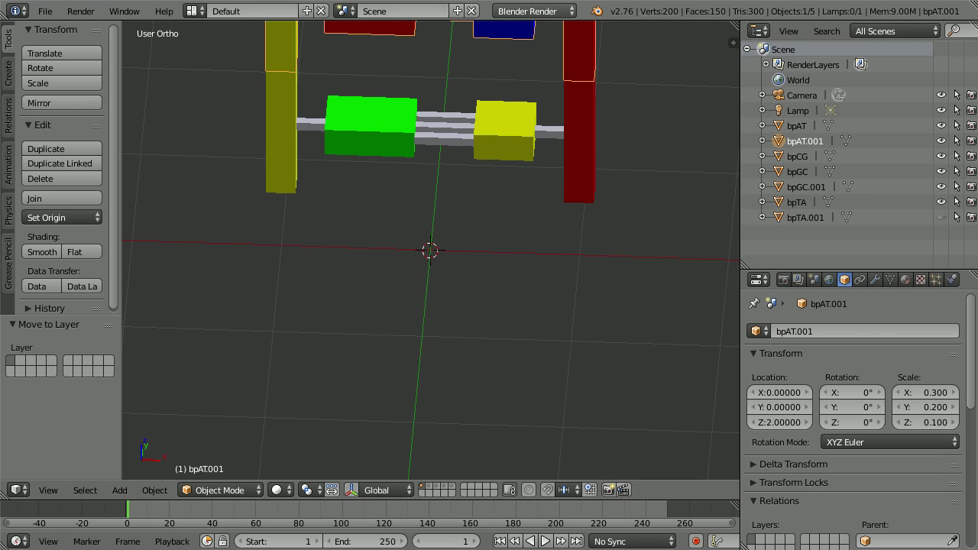
pyautogui.press('Home')
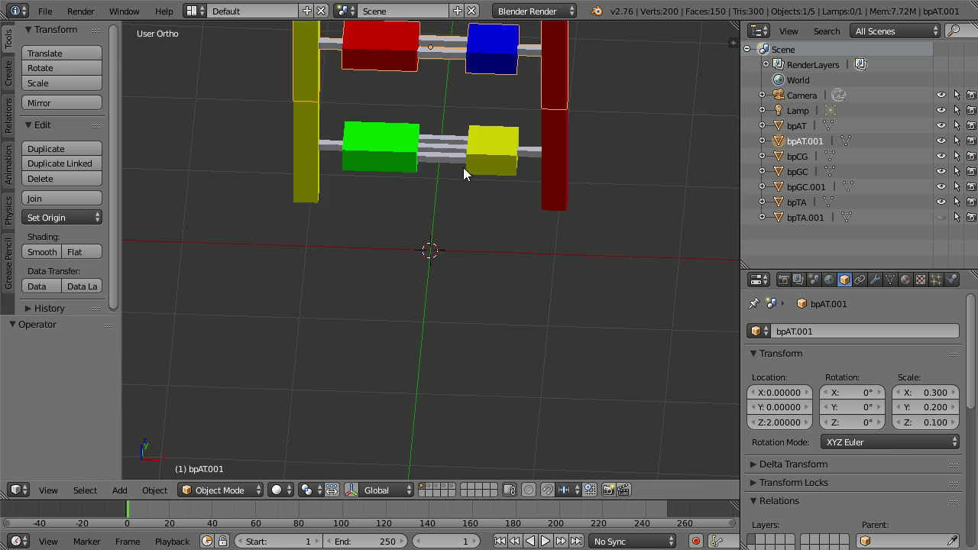
pyautogui.keyDown('shift'); pyautogui.scroll(7, 445, 177); pyautogui.keyUp('shift')
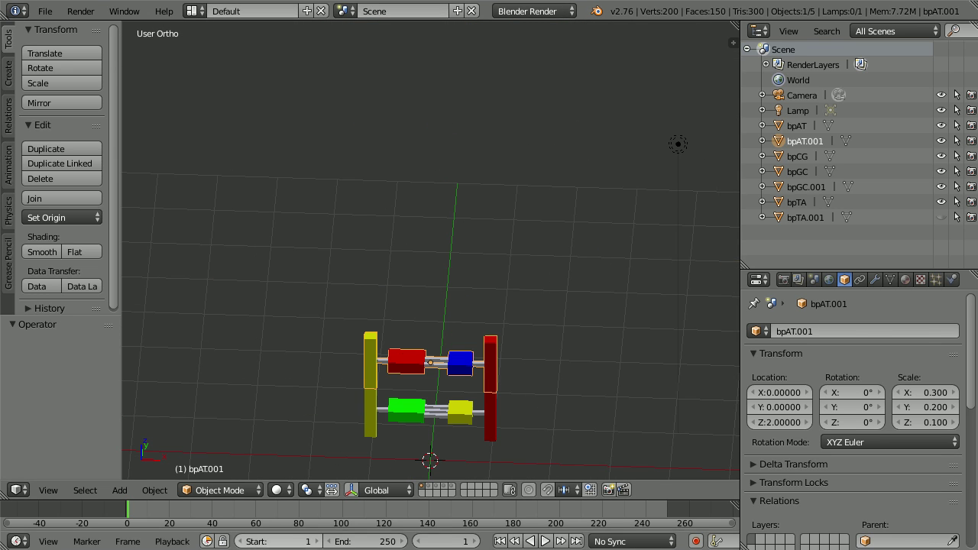
# Step: Check the fourth pair in 3BSE.fasta.txt, duplicate bpTA in place from the second layer and move the copy to the first layer
pyautogui.hotkey('alt', 'Tab')
pyautogui.click(406, 399)
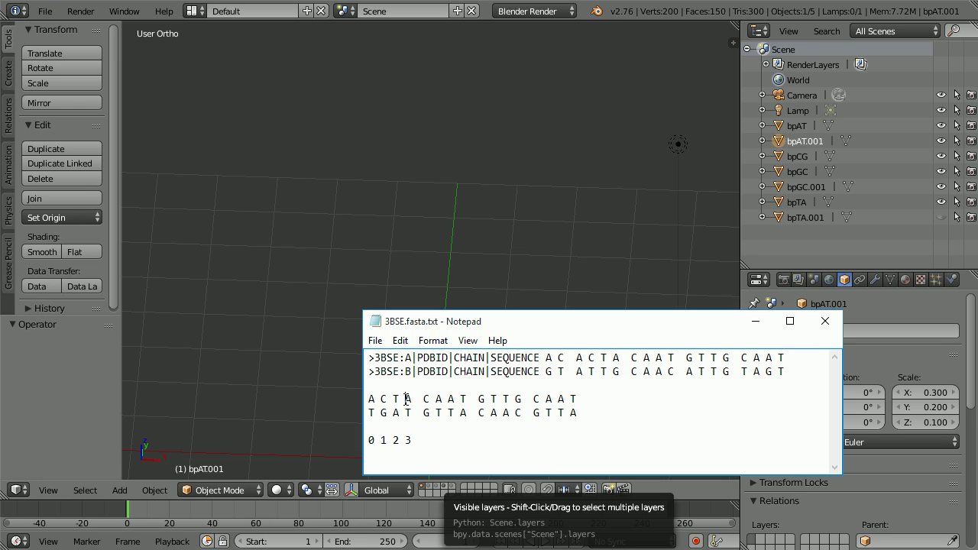
pyautogui.doubleClick(407, 399)
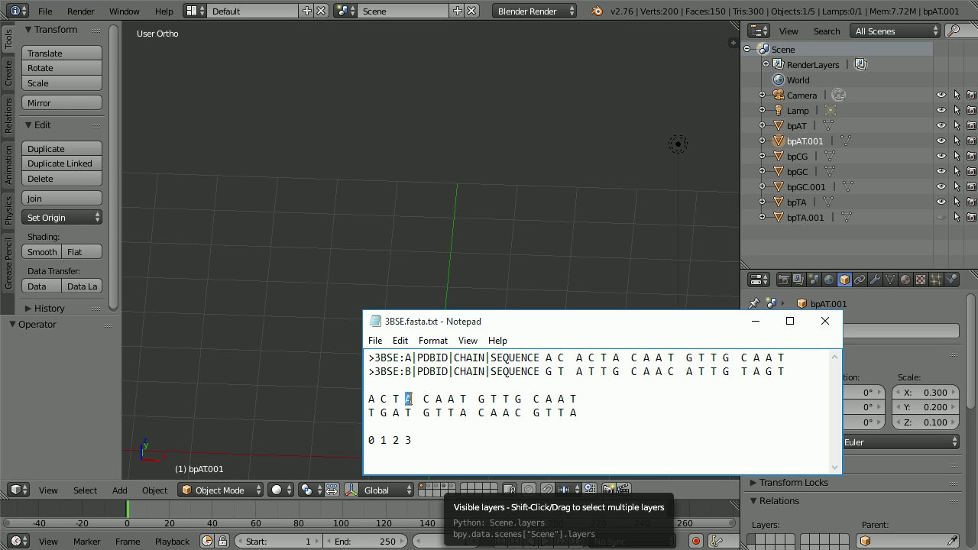
pyautogui.click(429, 486)
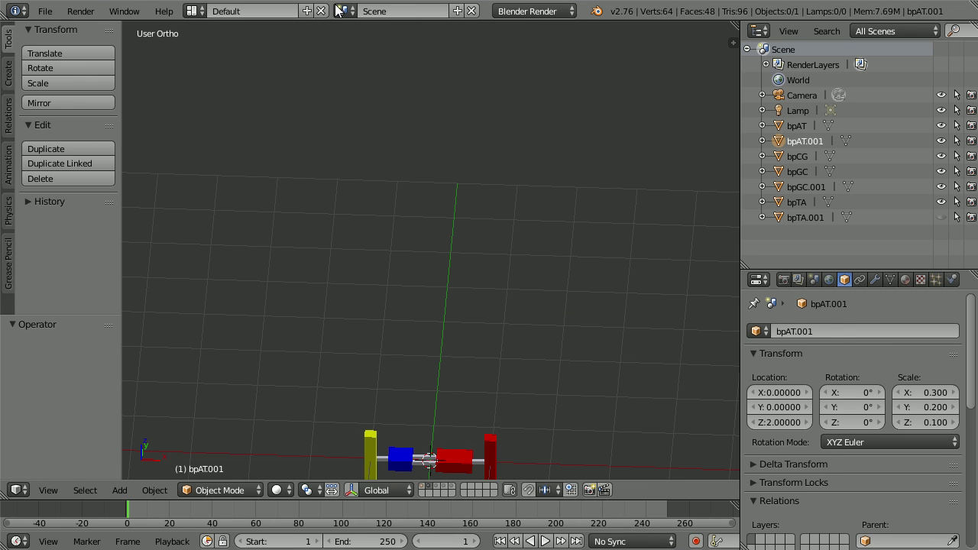
pyautogui.rightClick(455, 457)
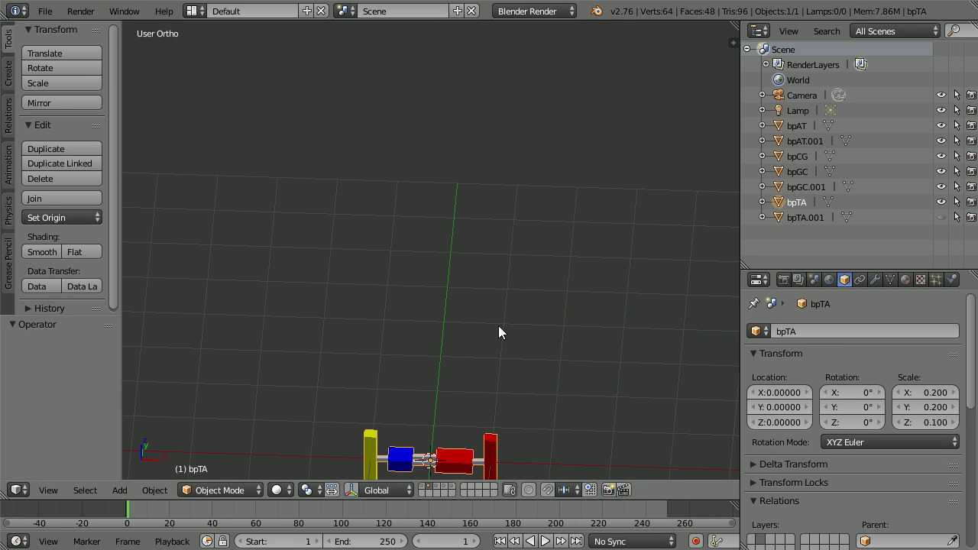
pyautogui.hotkey('shift', 'd')
pyautogui.press('Escape')
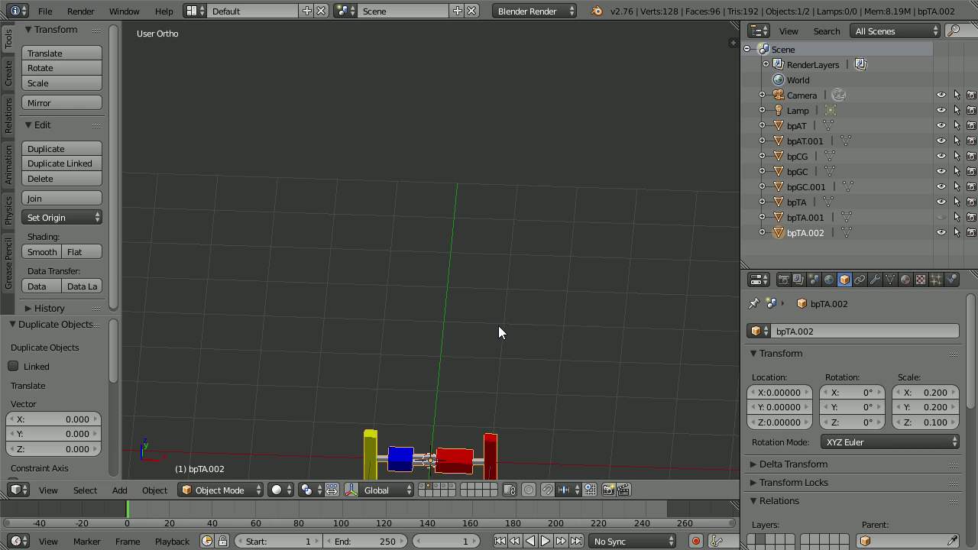
pyautogui.press('m')
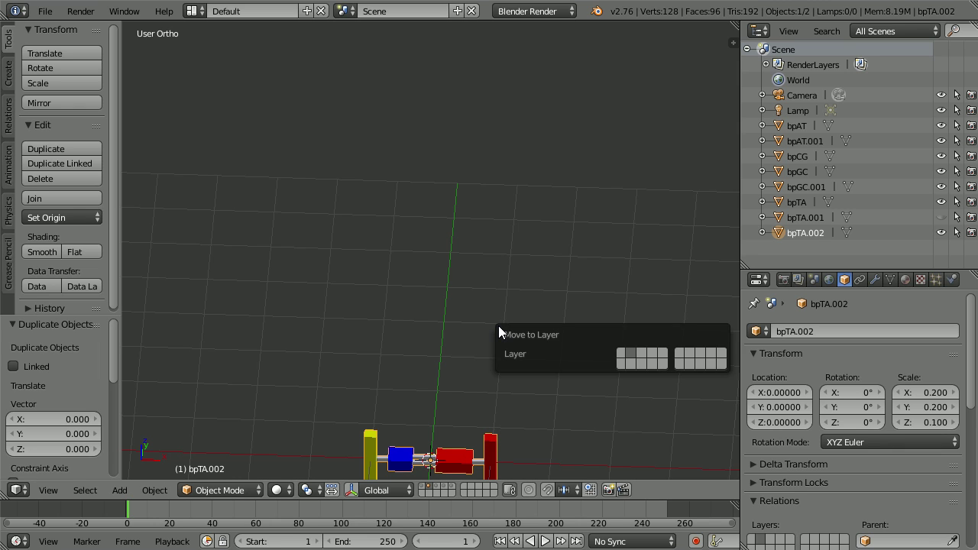
pyautogui.click(621, 362)
# Step: Show the first layer and set the new bpTA copy's Z location to 3
pyautogui.click(424, 490)
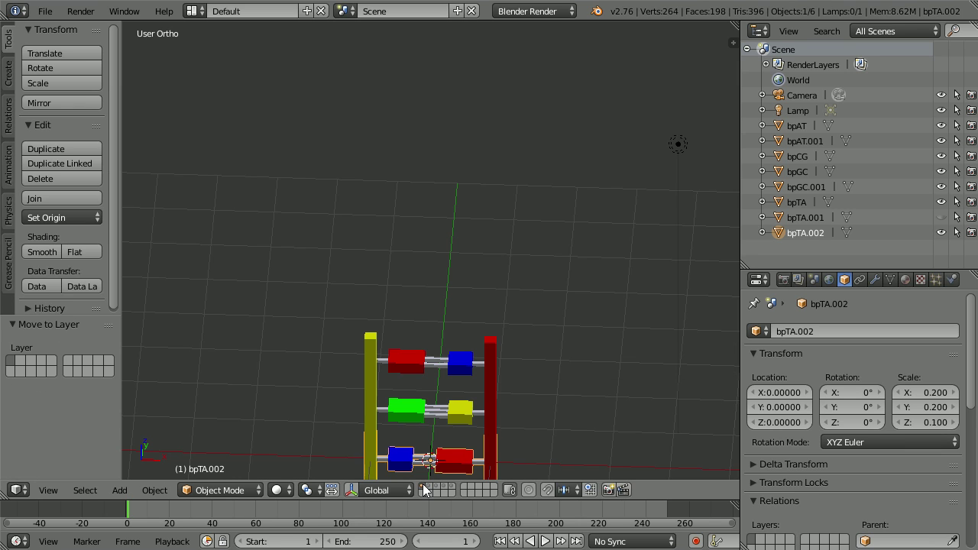
pyautogui.click(786, 423)
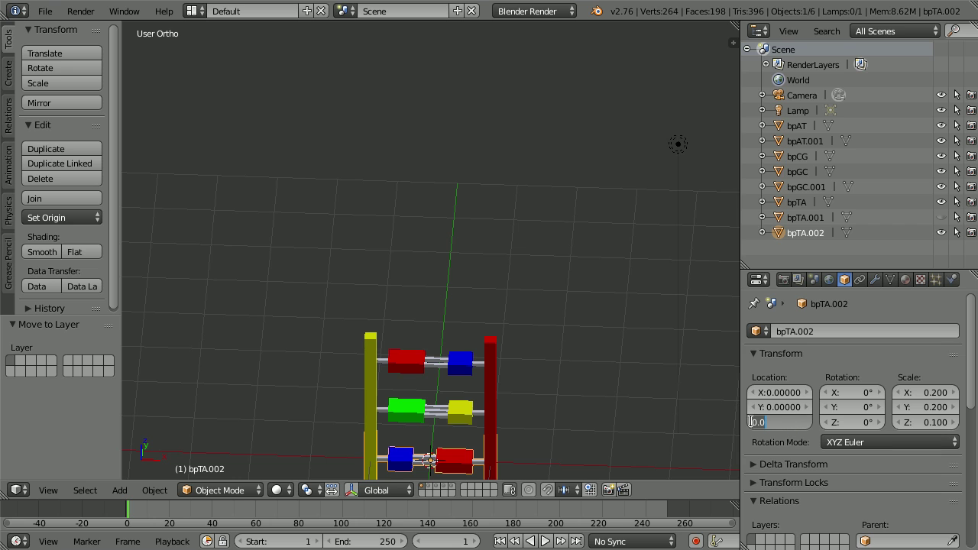
pyautogui.write('3')
pyautogui.press('Return')
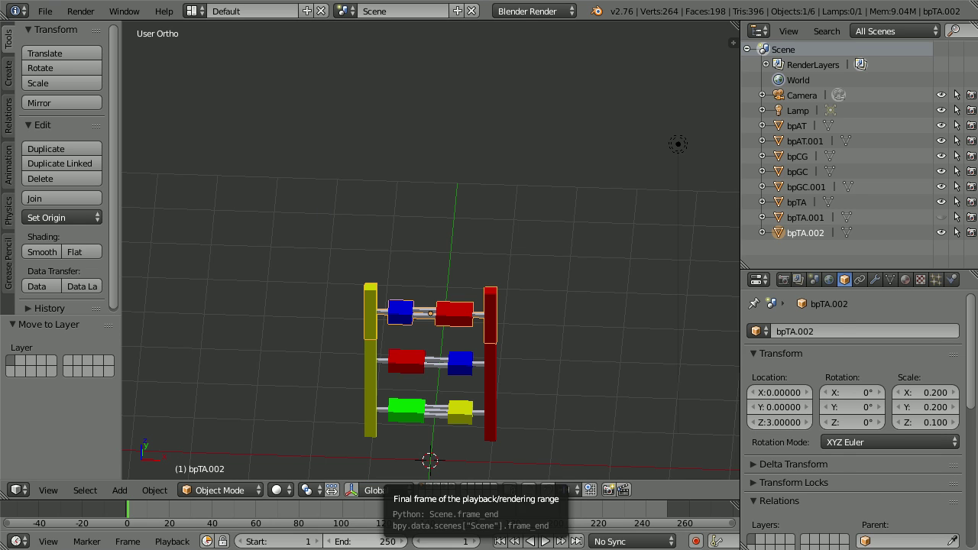
# Step: Check the fifth pair in 3BSE.fasta.txt, duplicate the lowest visible GC base pair in place and set the copy's Z location to 4
pyautogui.hotkey('alt', 'Tab')
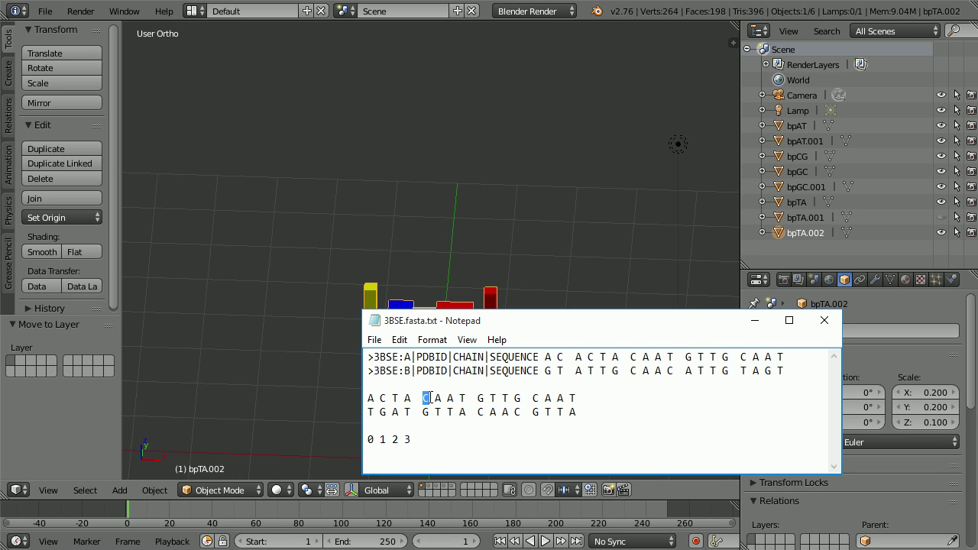
pyautogui.moveTo(379, 398); pyautogui.dragTo(388, 398)
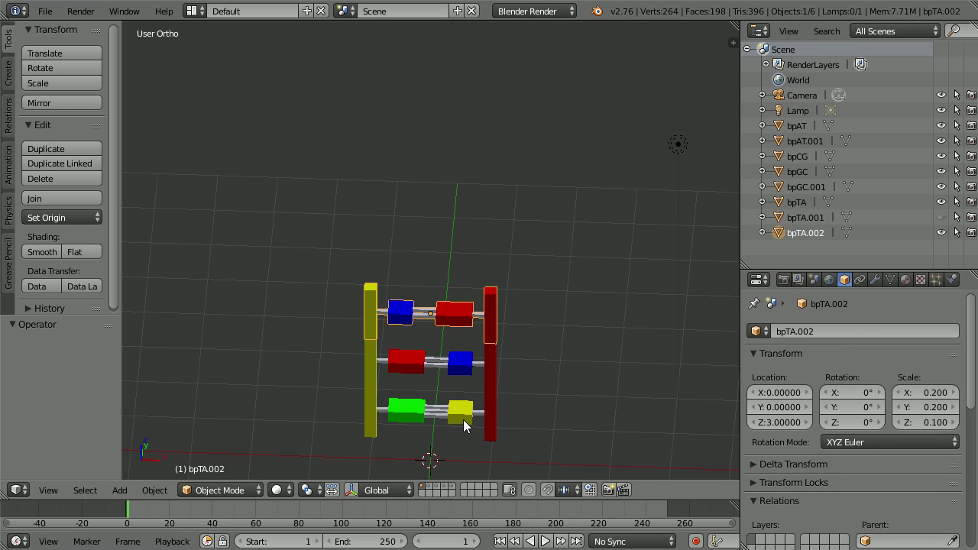
pyautogui.rightClick(463, 420)
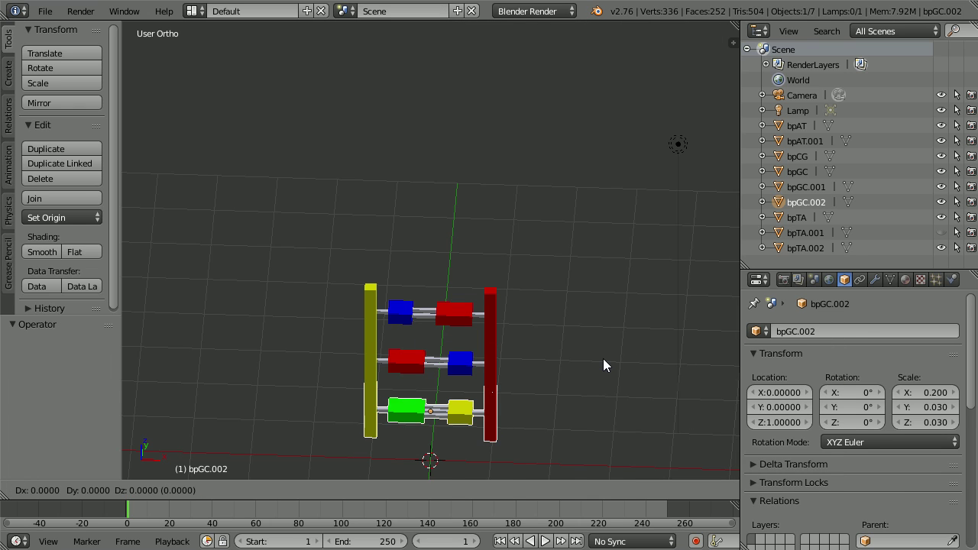
pyautogui.hotkey('shift', 'd')
pyautogui.press('Escape')
pyautogui.click(774, 423)
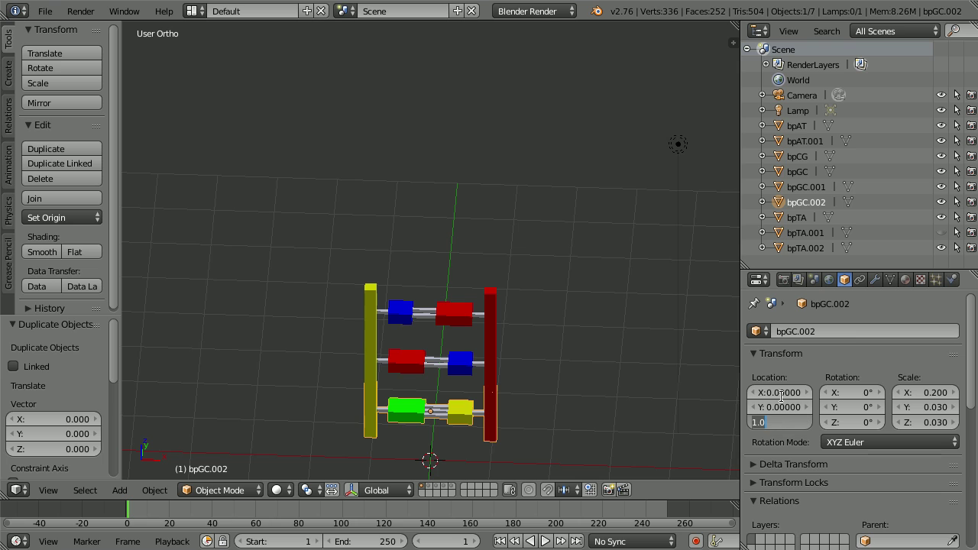
pyautogui.write('4')
pyautogui.press('Return')
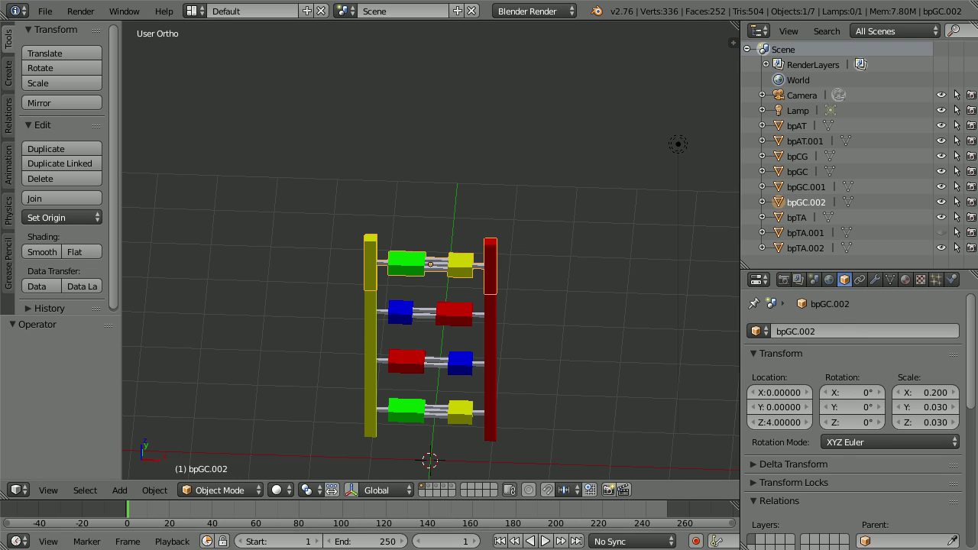
# Step: Check the sixth pair in 3BSE.fasta.txt, duplicate the TA base pair below the top rung and set the copy's Z location to 5
pyautogui.click(436, 549)
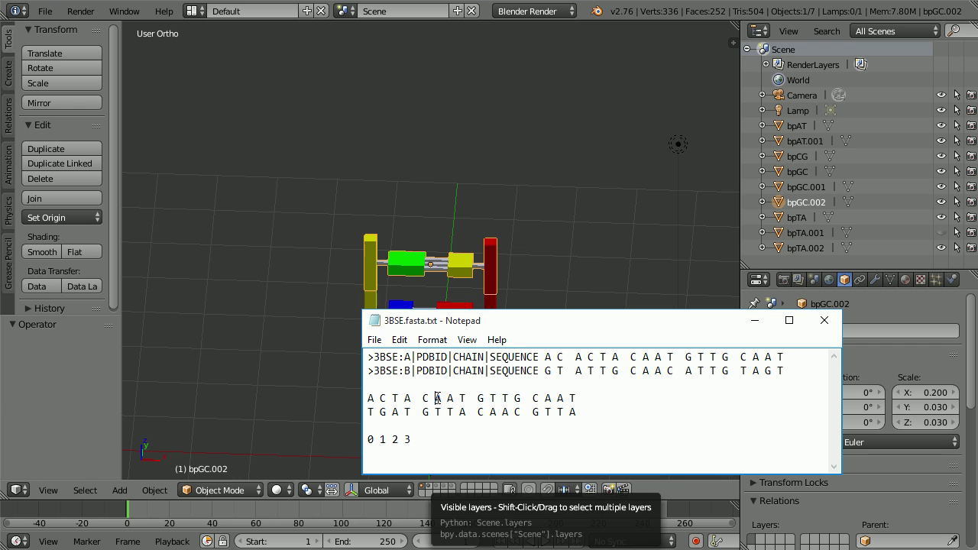
pyautogui.moveTo(413, 398); pyautogui.dragTo(404, 398)
pyautogui.hotkey('alt', 'Tab')
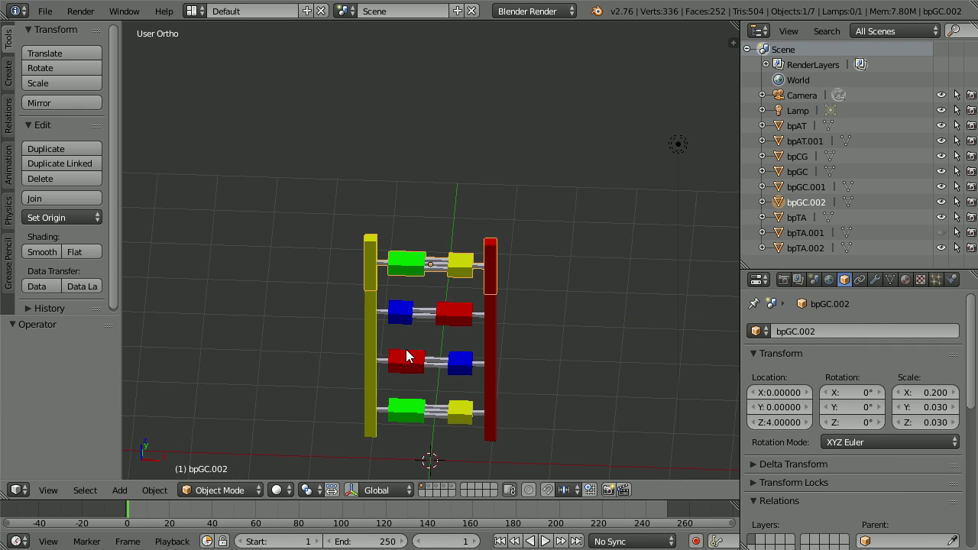
pyautogui.rightClick(459, 320)
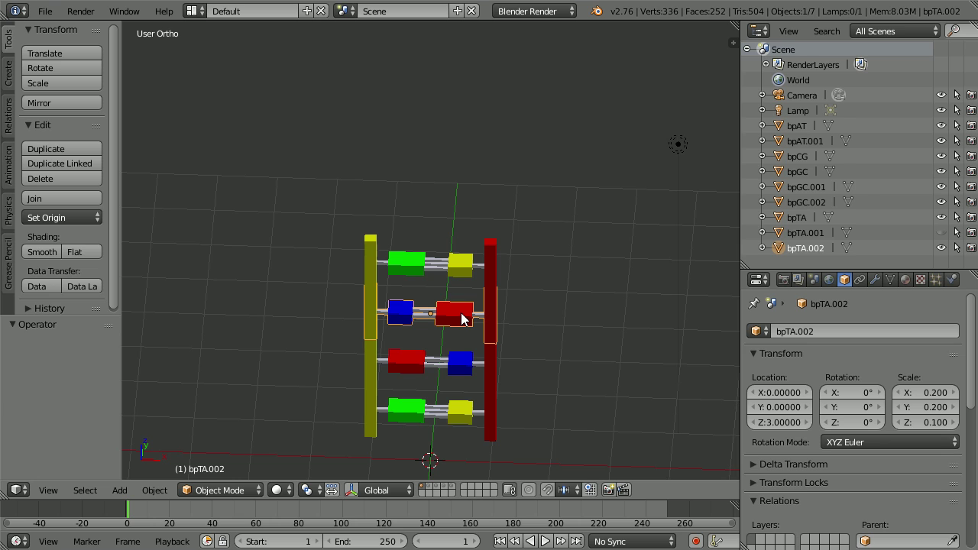
pyautogui.hotkey('shift', 'd')
pyautogui.rightClick(461, 313)
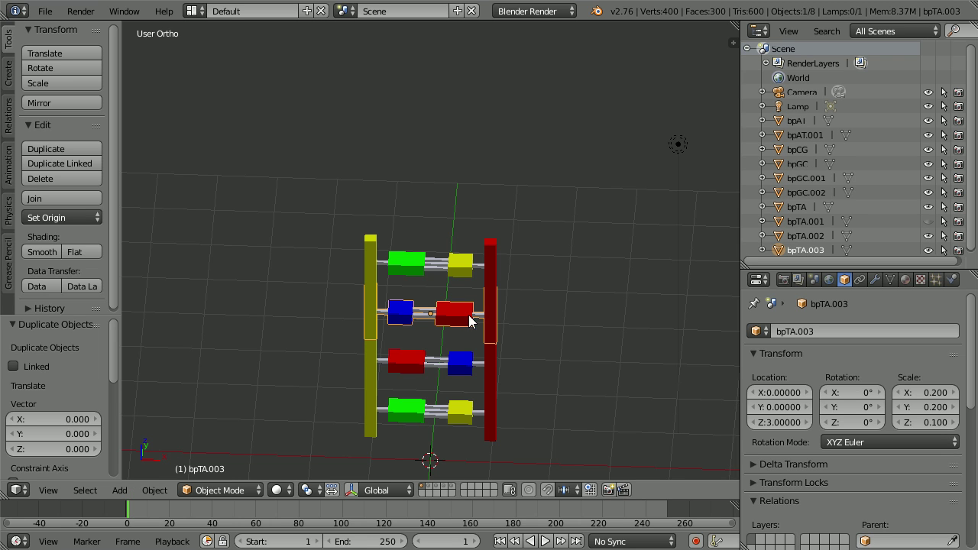
pyautogui.click(781, 420)
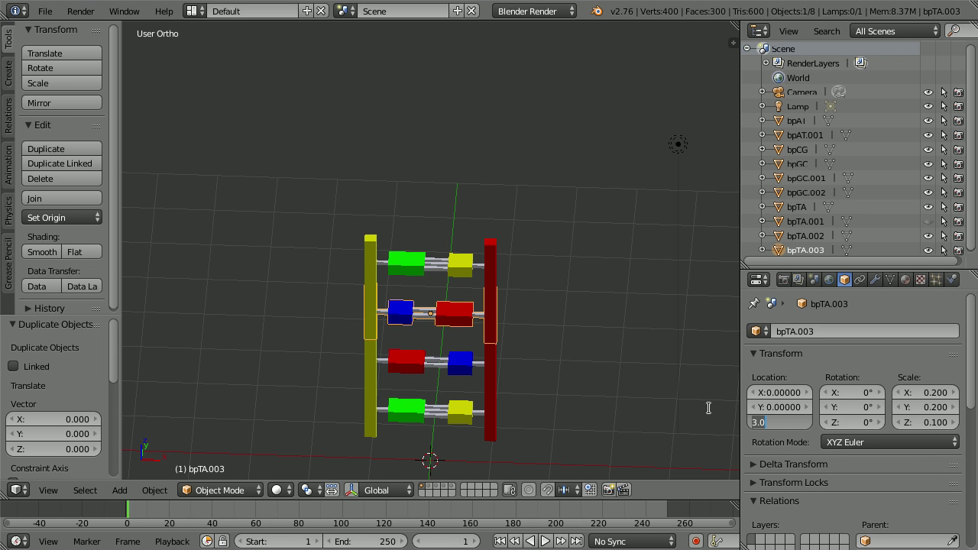
pyautogui.write('5')
pyautogui.press('Return')
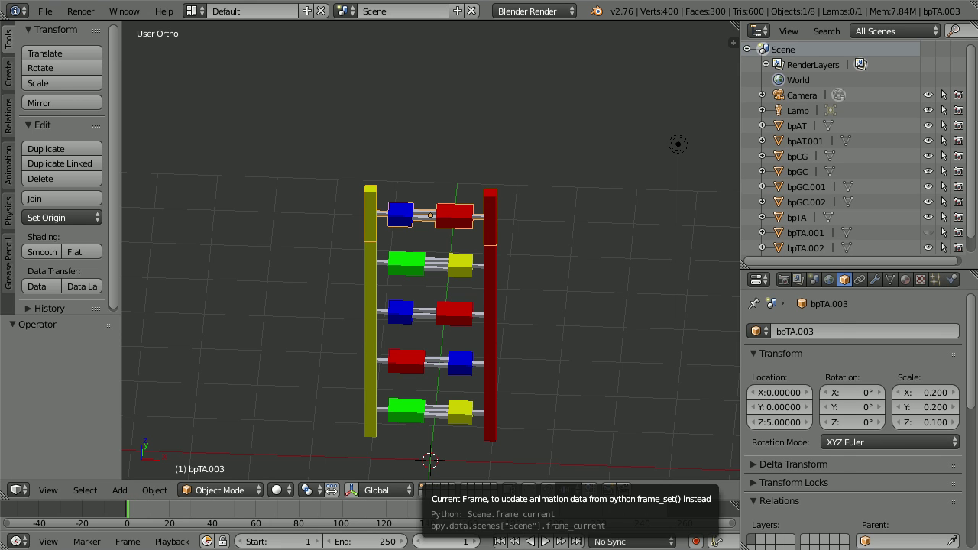
# Step: Check the seventh pair in 3BSE.fasta.txt, duplicate the topmost TA base pair in place and set the copy's Z location to 6
pyautogui.hotkey('alt', 'Tab')
pyautogui.moveTo(447, 400); pyautogui.dragTo(455, 391)
pyautogui.hotkey('alt', 'Tab')
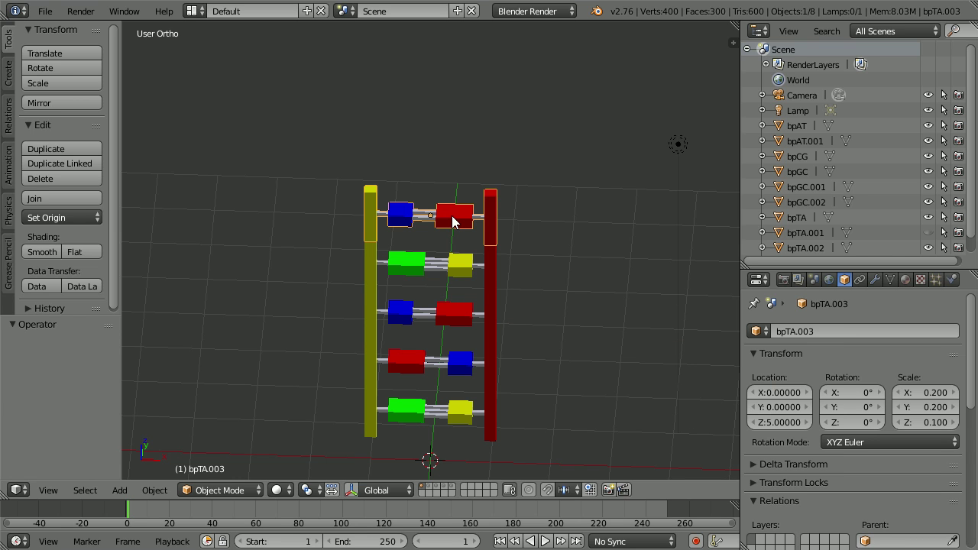
pyautogui.hotkey('shift', 'd')
pyautogui.rightClick(452, 216)
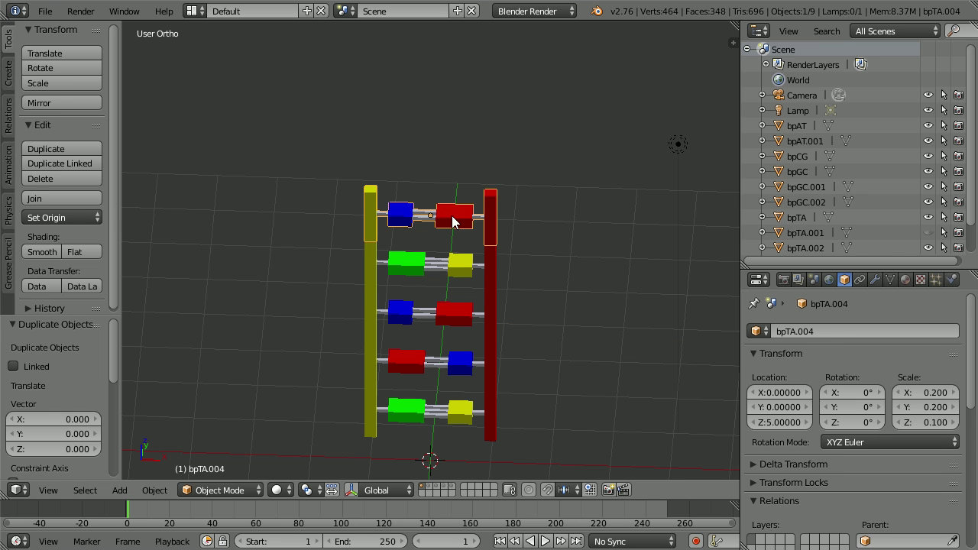
pyautogui.click(772, 422)
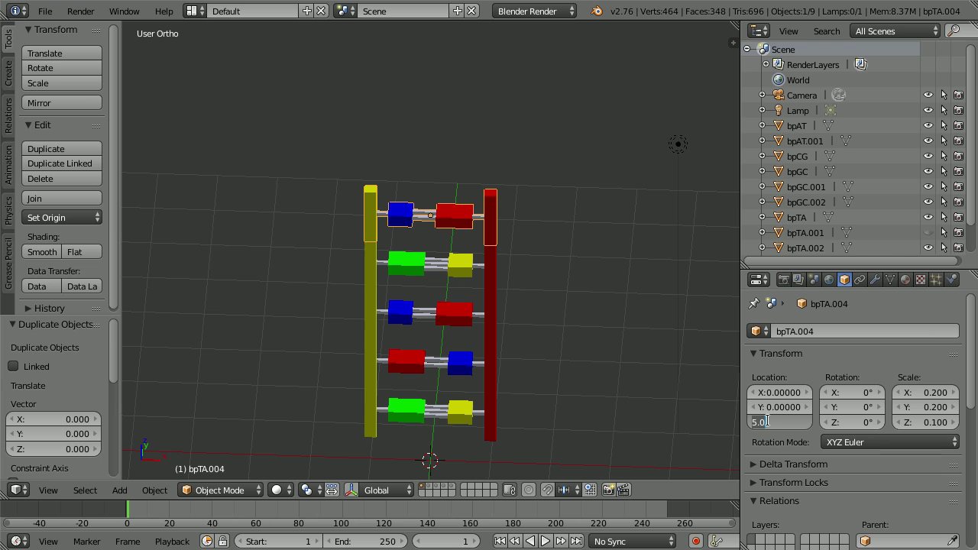
pyautogui.write('6')
pyautogui.press('Return')
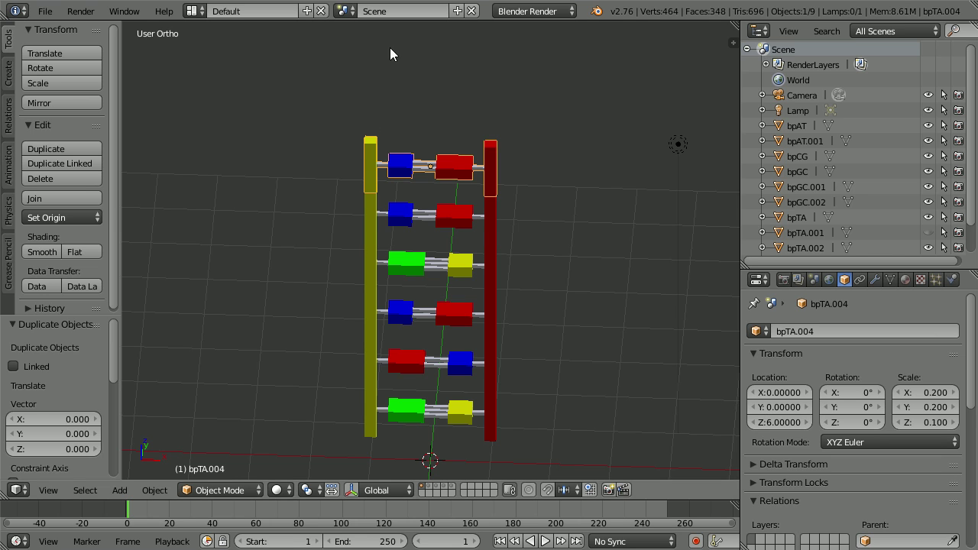
# Step: Check the eighth pair in 3BSE.fasta.txt, duplicate the visible AT base pair in place and set the copy's Z location to 7
pyautogui.hotkey('alt', 'Tab')
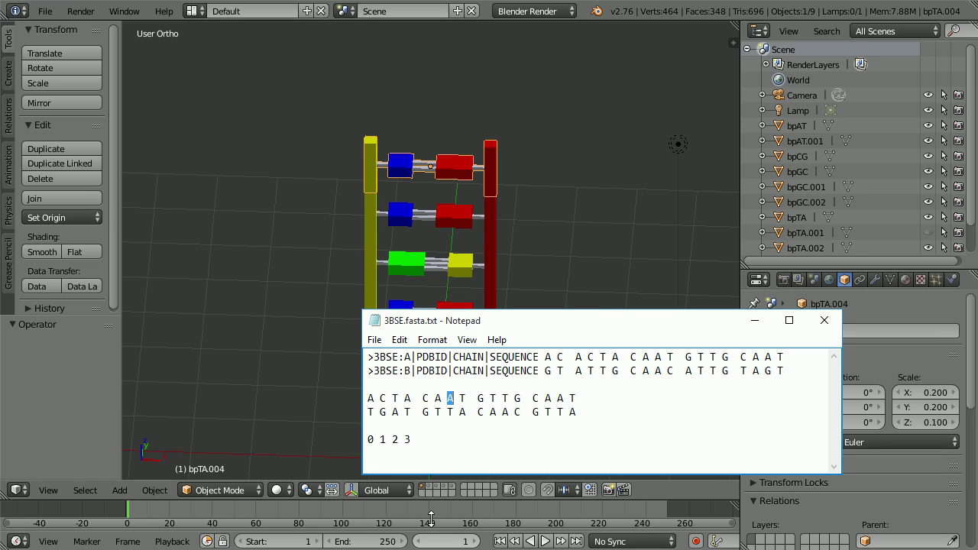
pyautogui.moveTo(458, 397); pyautogui.dragTo(464, 397)
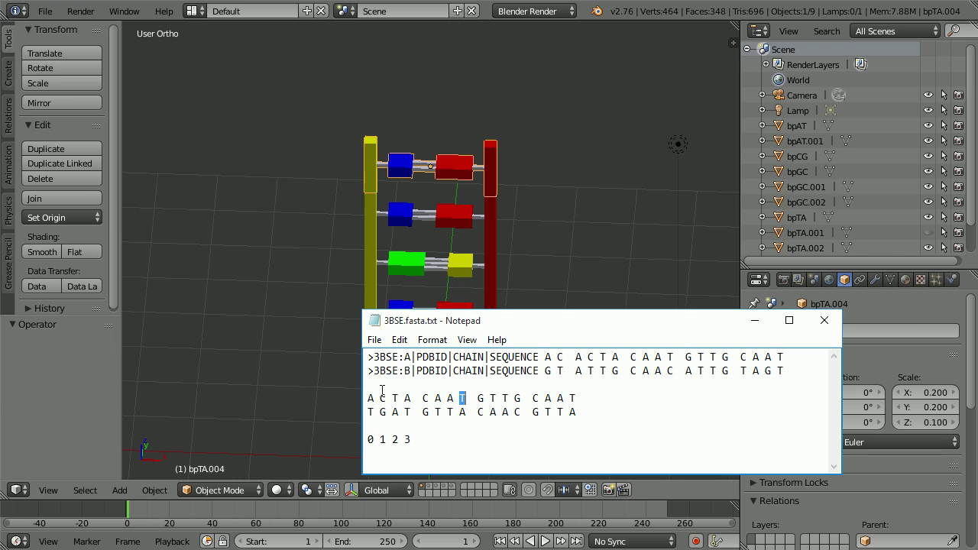
pyautogui.click(322, 381)
pyautogui.rightClick(460, 367)
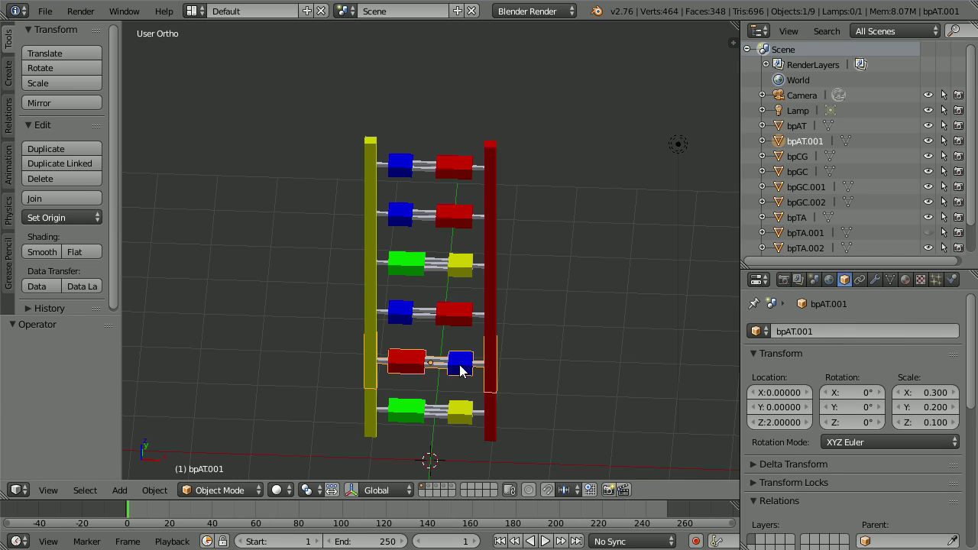
pyautogui.hotkey('shift', 'd')
pyautogui.press('Escape')
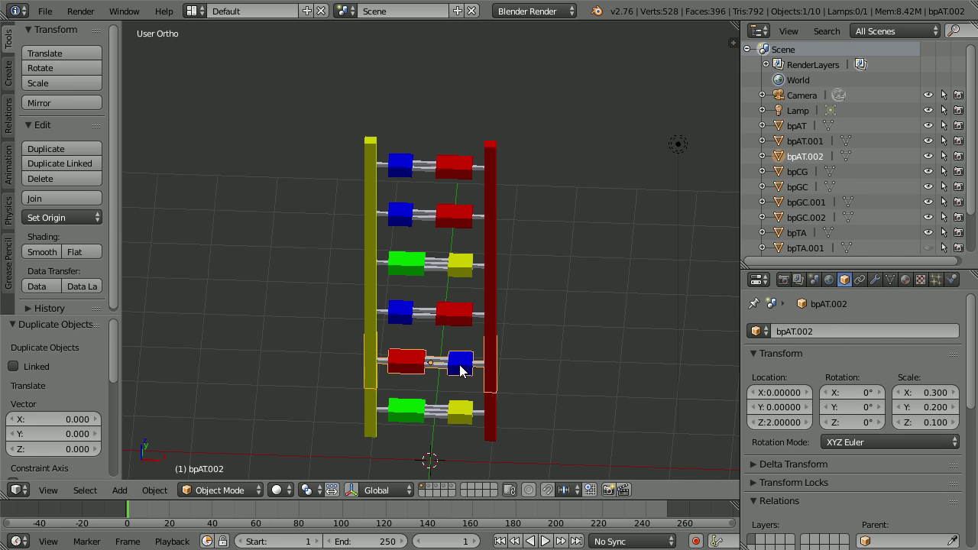
pyautogui.click(779, 425)
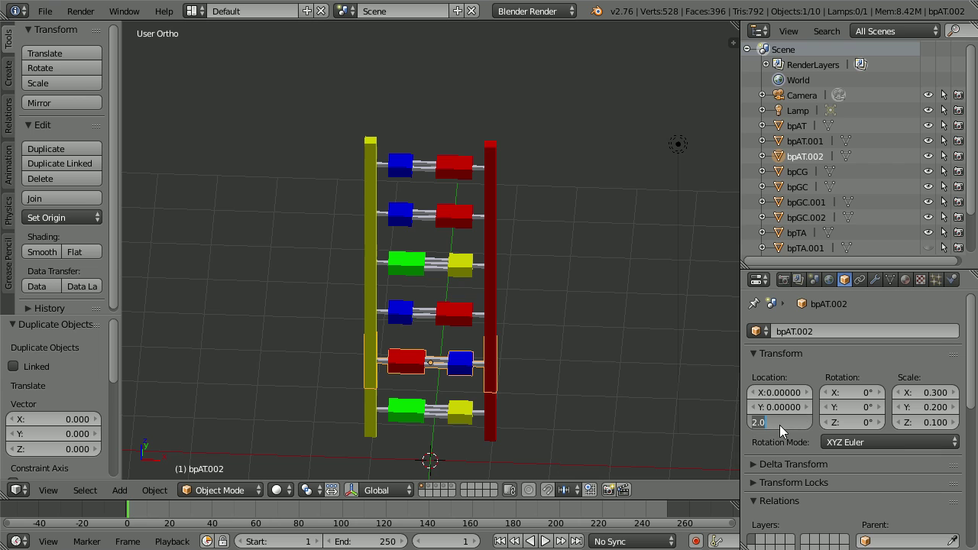
pyautogui.write('7')
pyautogui.press('Return')
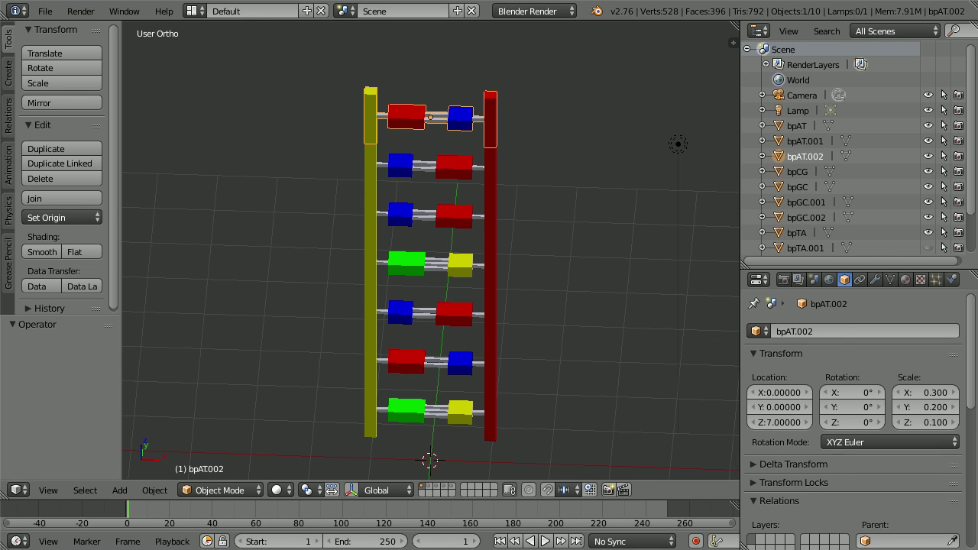
# Step: Check the ninth pair in 3BSE.fasta.txt, duplicate bpCG on the fourth layer in place and move the copy to the first layer
pyautogui.hotkey('alt', 'Tab')
pyautogui.moveTo(477, 397); pyautogui.dragTo(484, 395)
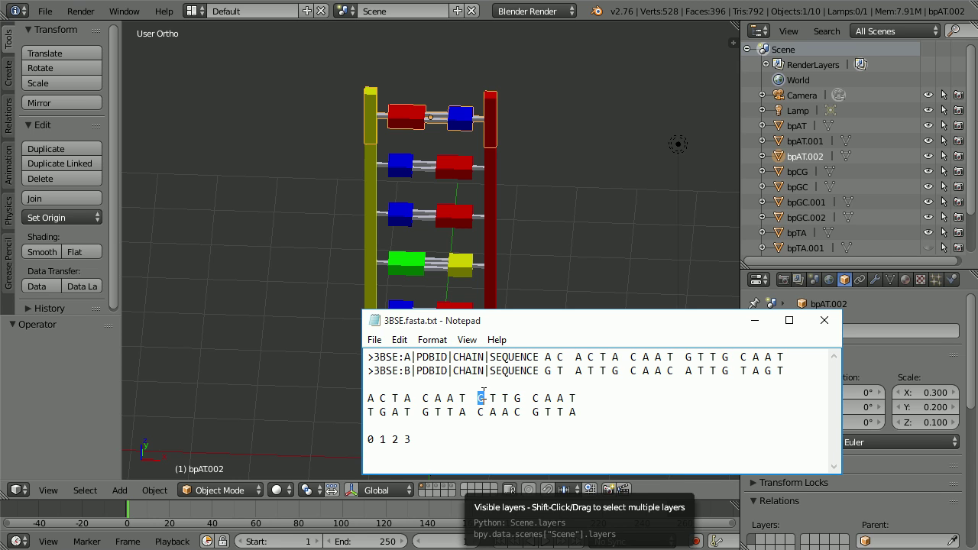
pyautogui.click(445, 487)
pyautogui.rightClick(451, 469)
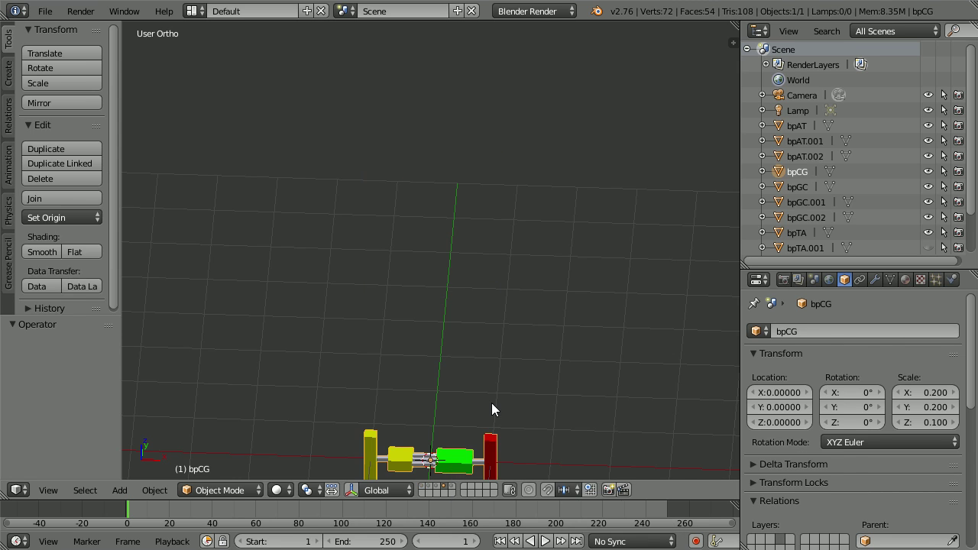
pyautogui.hotkey('shift', 'd')
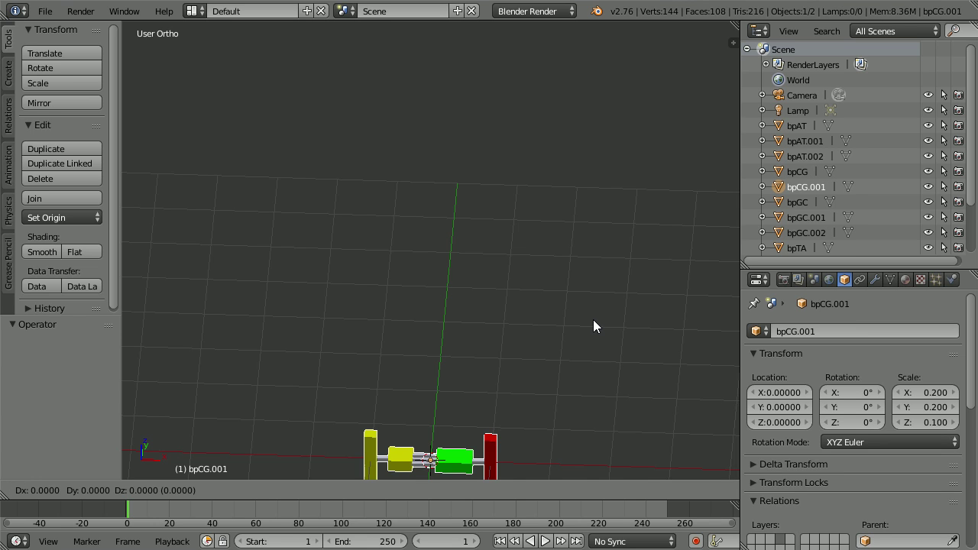
pyautogui.rightClick(594, 320)
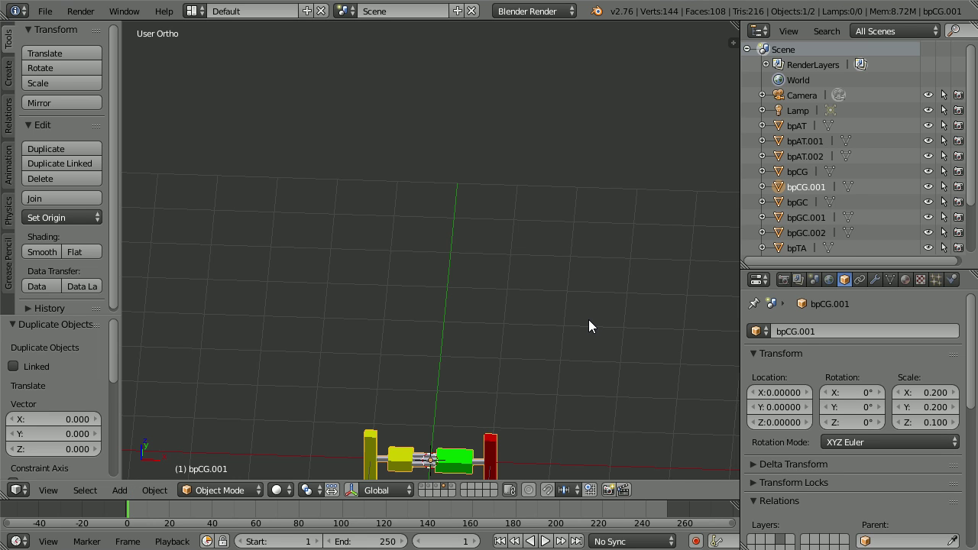
pyautogui.press('m')
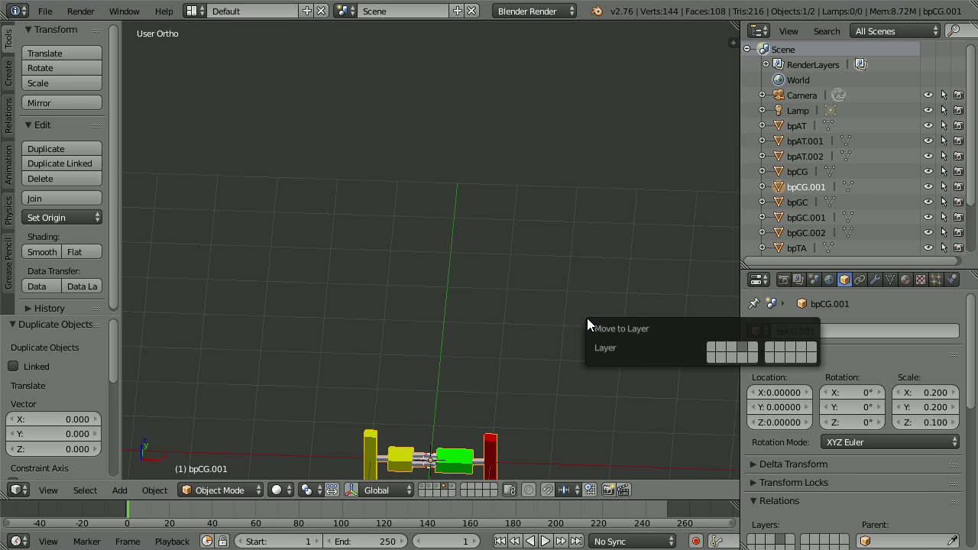
pyautogui.click(713, 347)
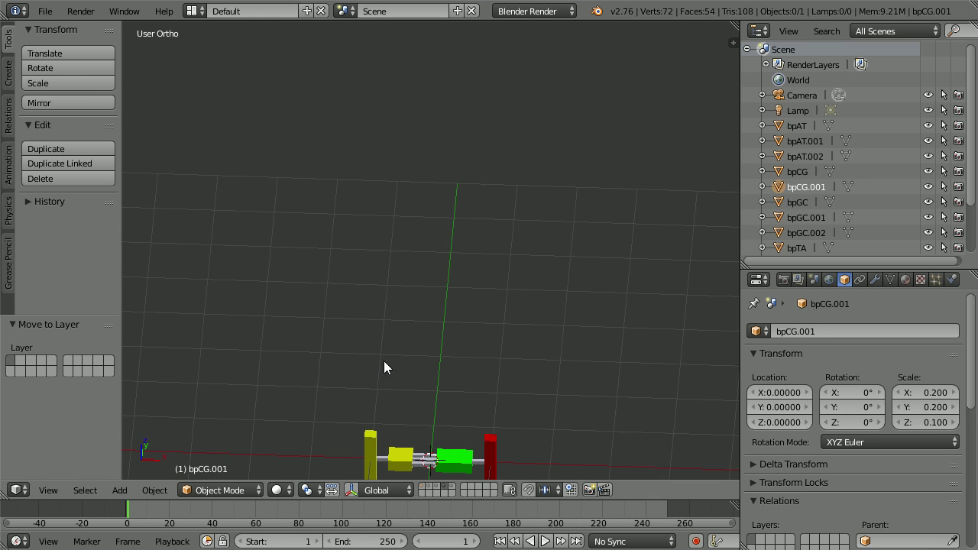
# Step: Show the first layer and set the new bpCG copy's Z location to 8
pyautogui.click(421, 487)
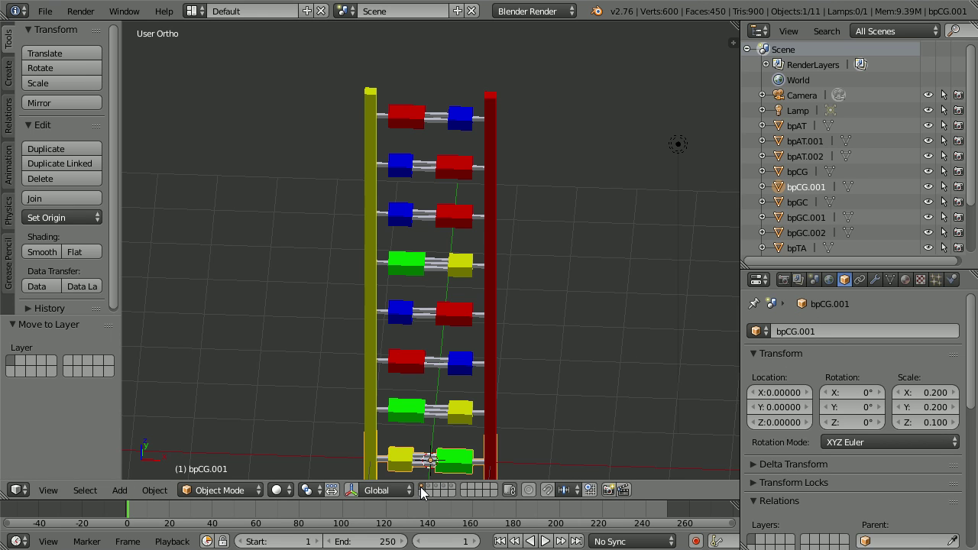
pyautogui.click(780, 423)
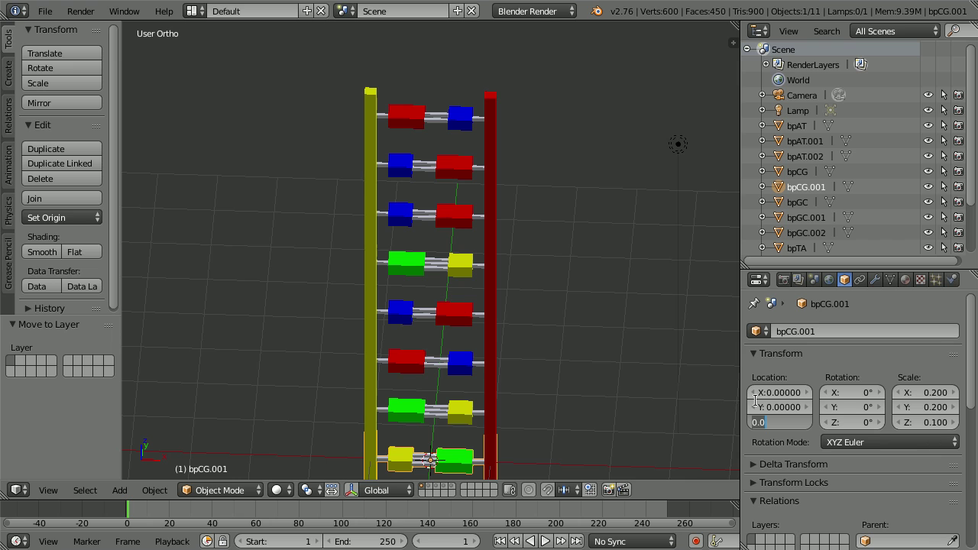
pyautogui.write('8')
pyautogui.press('Return')
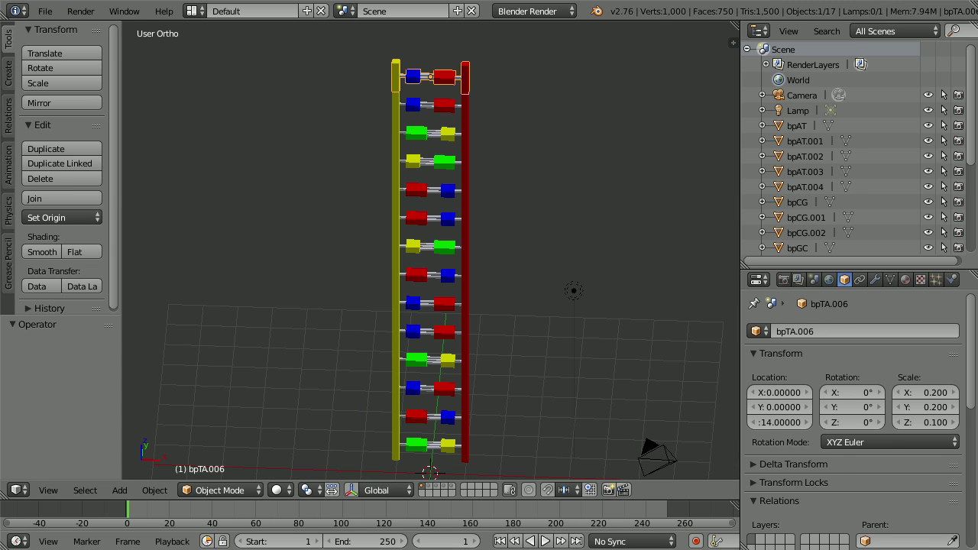
# Step: Check the last pair in 3BSE.fasta.txt, duplicate the bpAT.002 base pair in place and set the copy's Z location to 15
pyautogui.hotkey('alt', 'Tab')
pyautogui.click(572, 394)
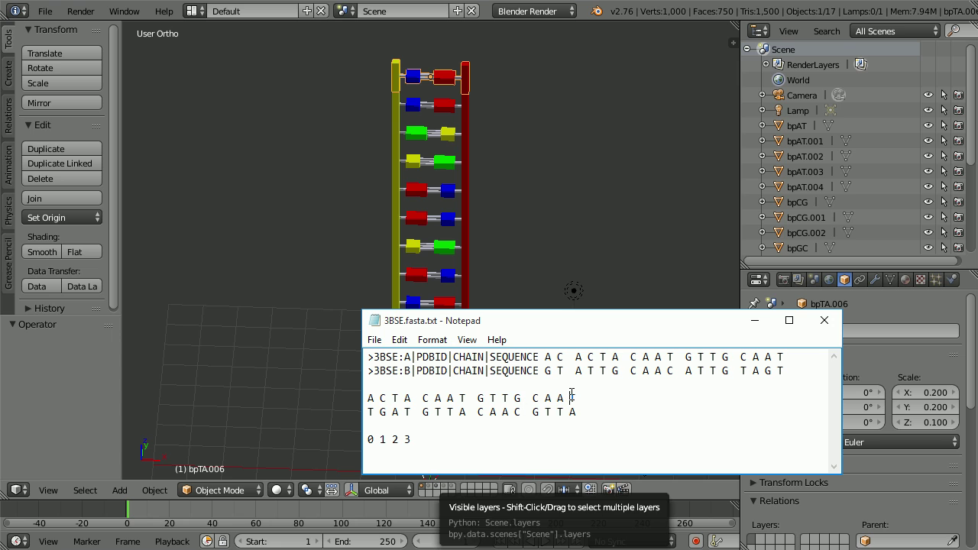
pyautogui.rightClick(451, 274)
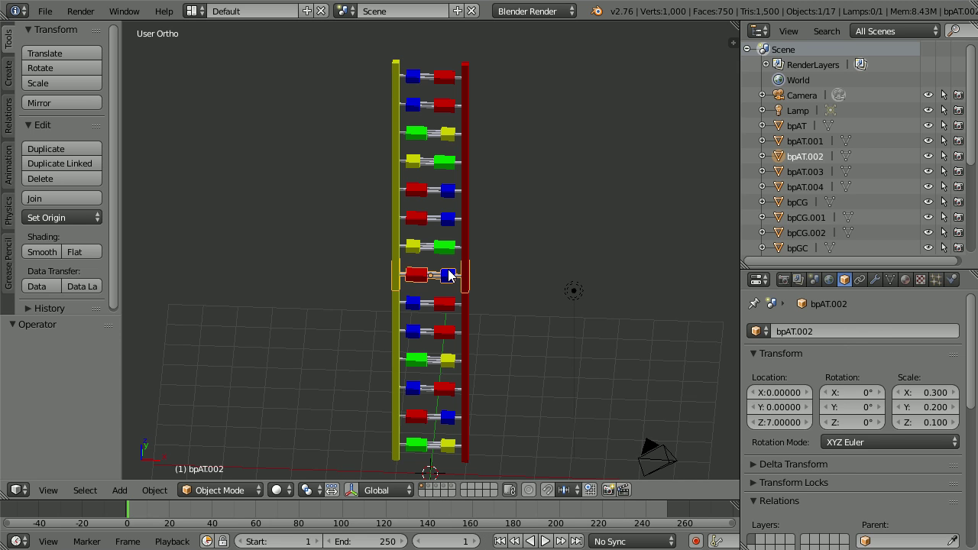
pyautogui.hotkey('shift', 'd')
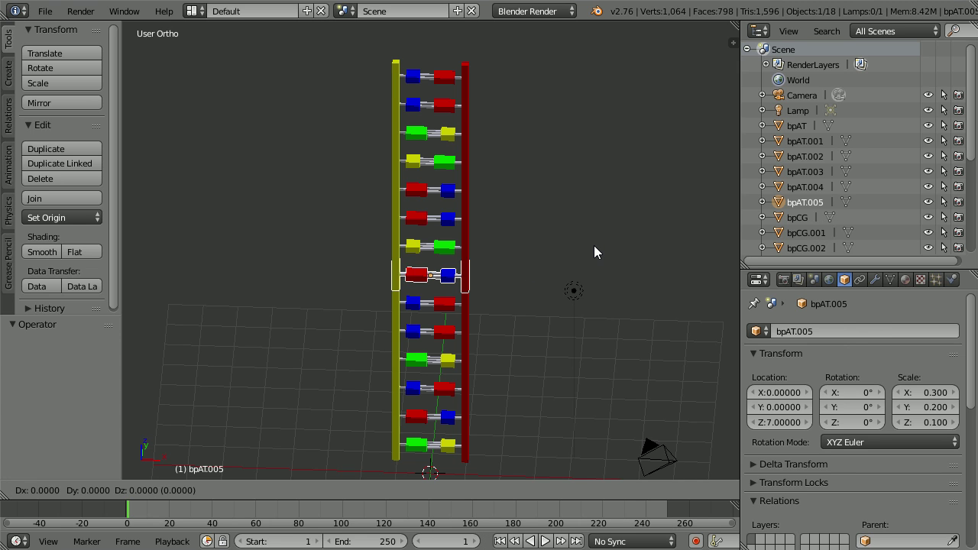
pyautogui.rightClick(594, 246)
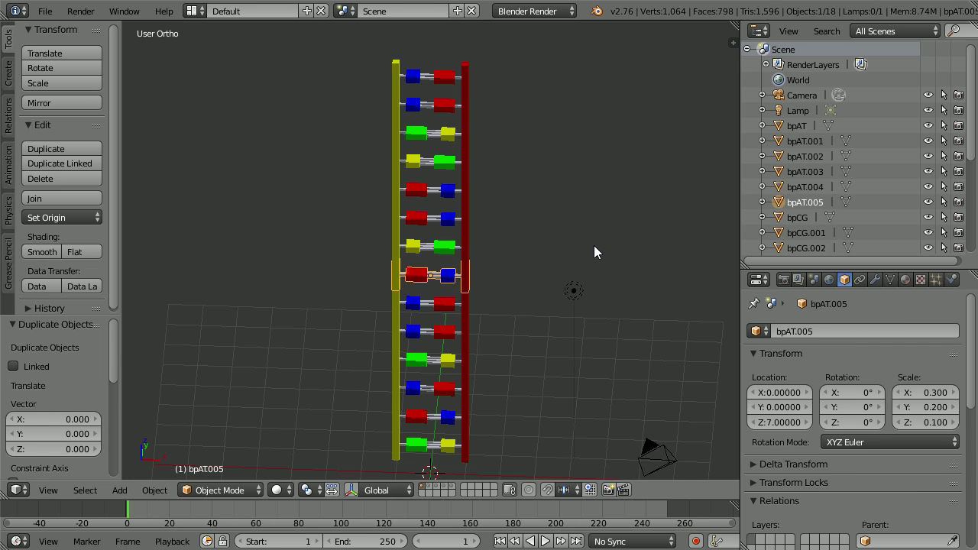
pyautogui.click(785, 421)
pyautogui.write('15')
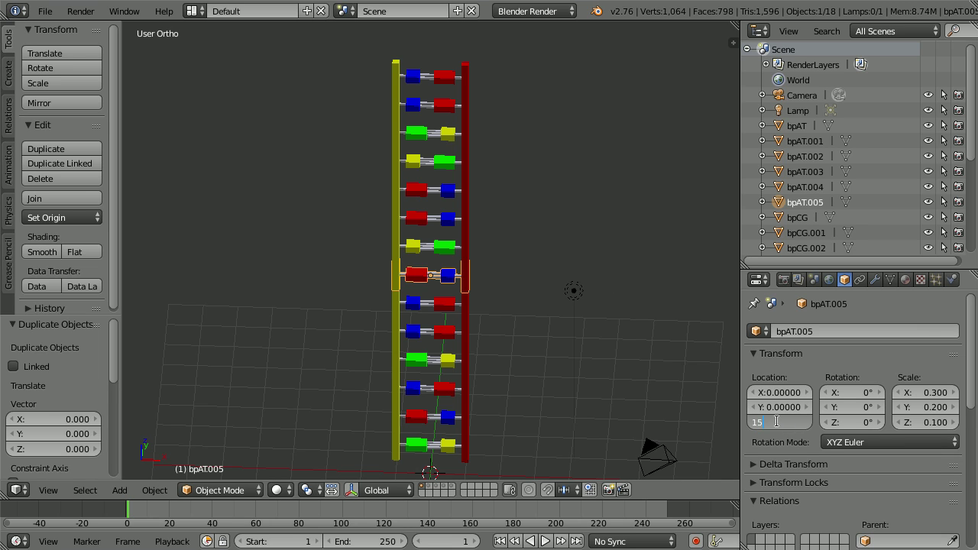
pyautogui.press('Return')
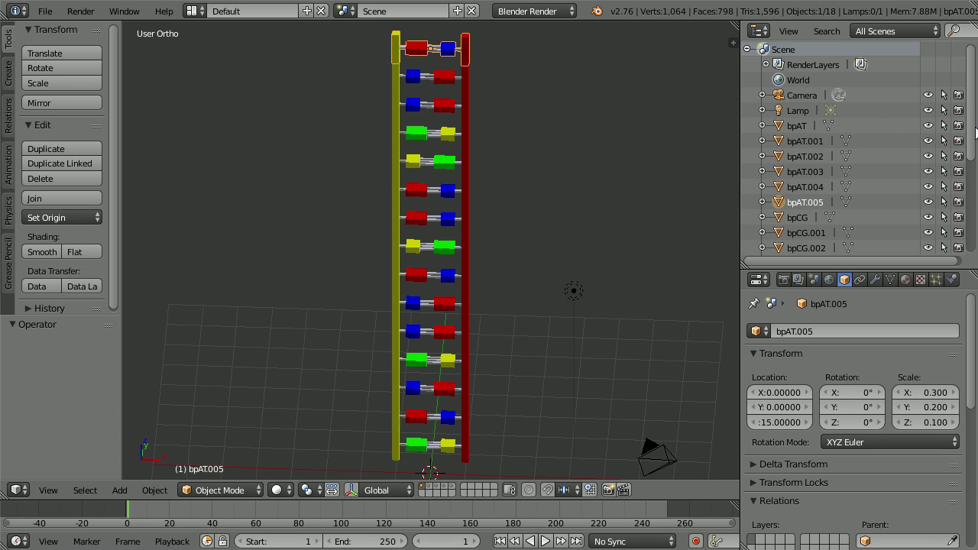
# Step: Unhide bpTA.001 and join all visible mesh base pairs into one object
pyautogui.scroll(-5, 970, 134)
pyautogui.click(928, 171)
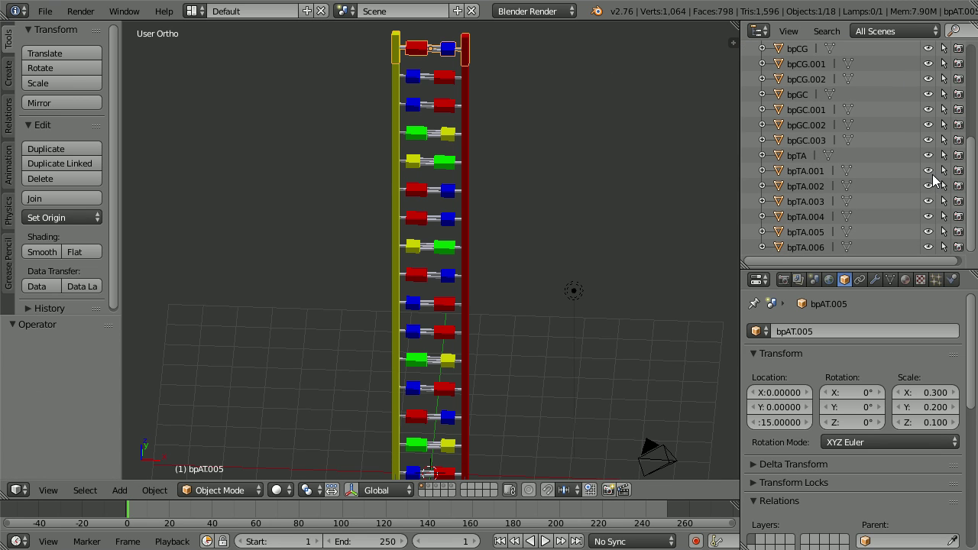
pyautogui.click(85, 490)
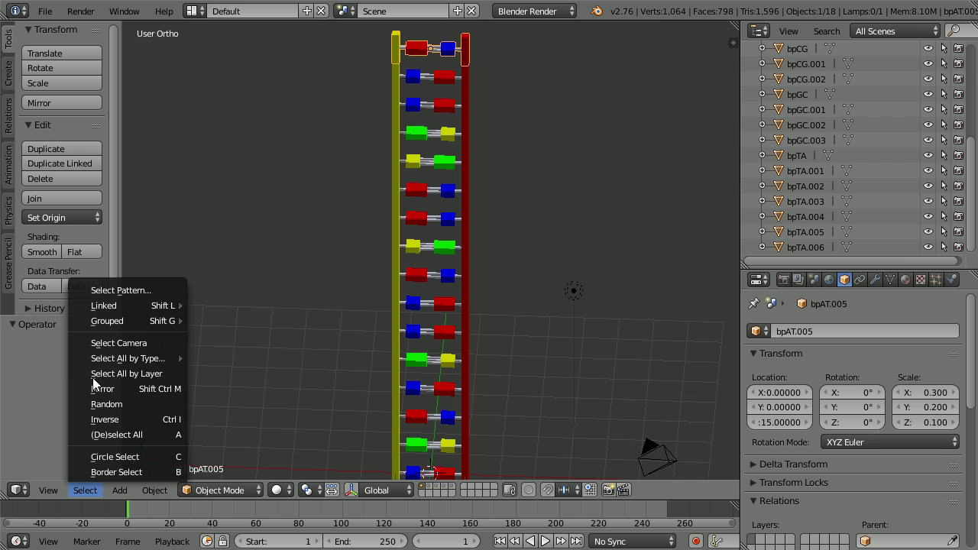
pyautogui.moveTo(107, 359)
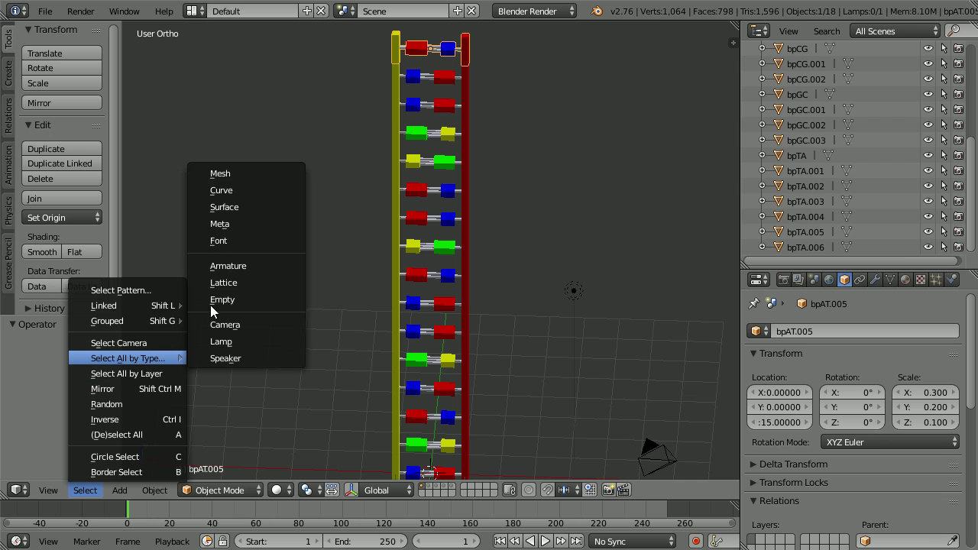
pyautogui.click(262, 173)
pyautogui.click(59, 198)
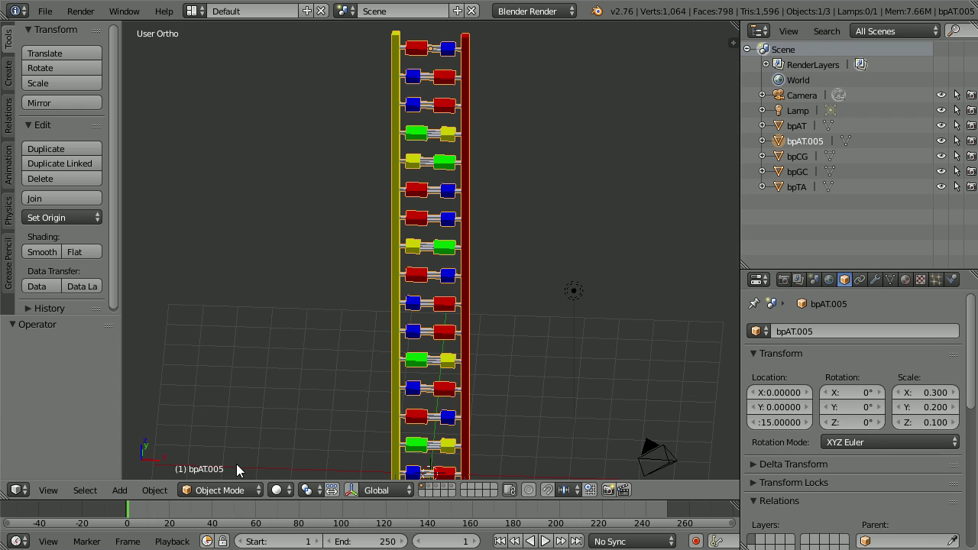
# Step: Remove the joined ladder's duplicate vertices in Edit Mode and return to Object Mode
pyautogui.click(236, 490)
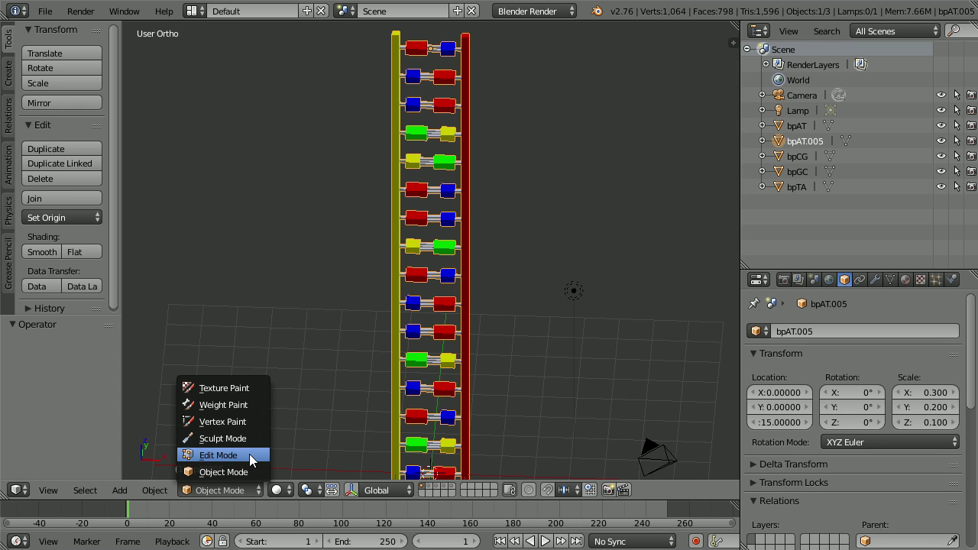
pyautogui.click(247, 454)
pyautogui.moveTo(114, 152); pyautogui.dragTo(113, 301)
pyautogui.click(76, 266)
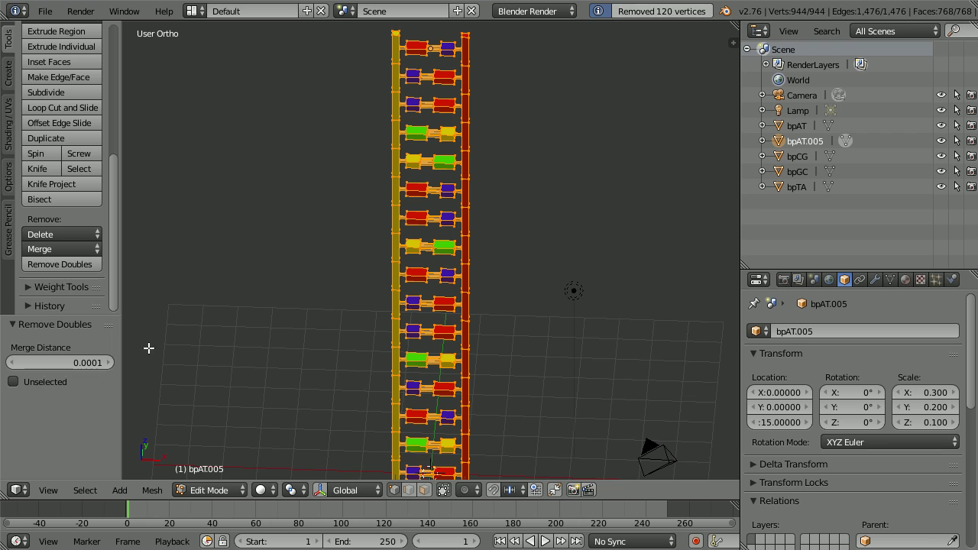
pyautogui.click(218, 491)
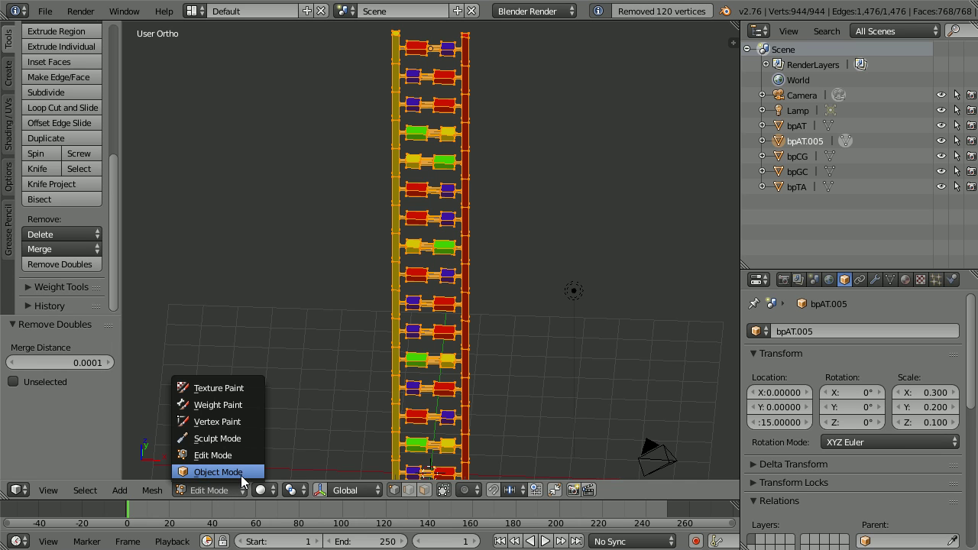
pyautogui.click(241, 473)
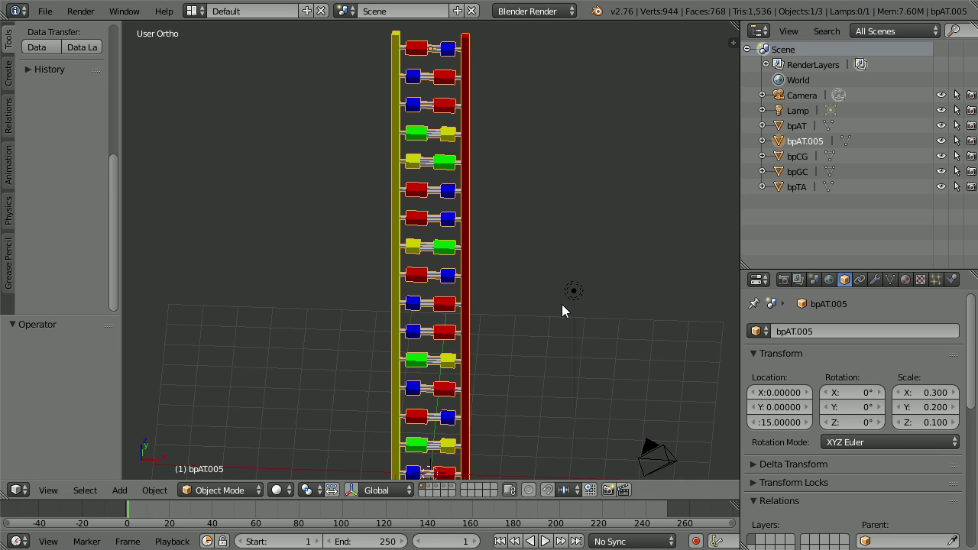
# Step: Set the joined ladder's Z location to 7.5
pyautogui.click(788, 421)
pyautogui.write('7.5')
pyautogui.press('Return')
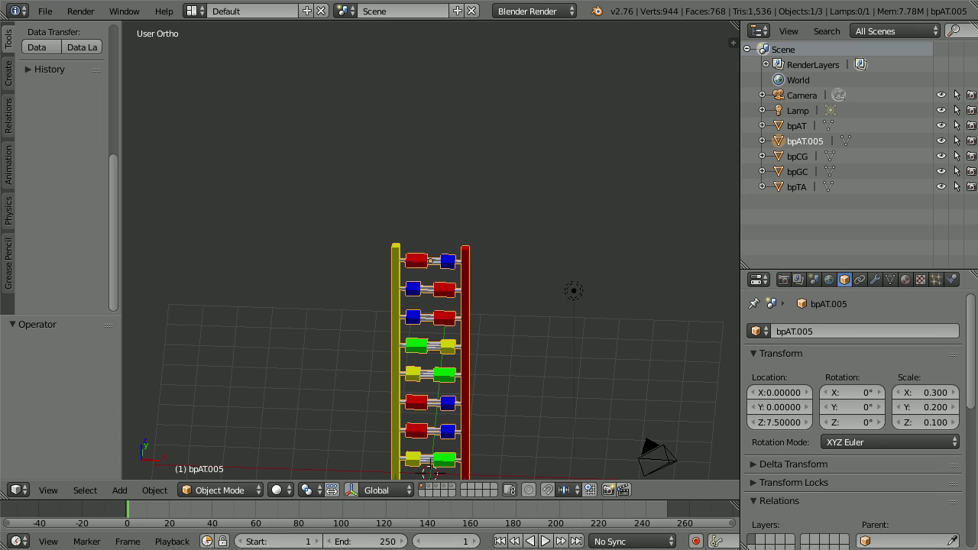
# Step: Switch to the front view and set the ladder's origin to the 3D cursor
pyautogui.click(47, 492)
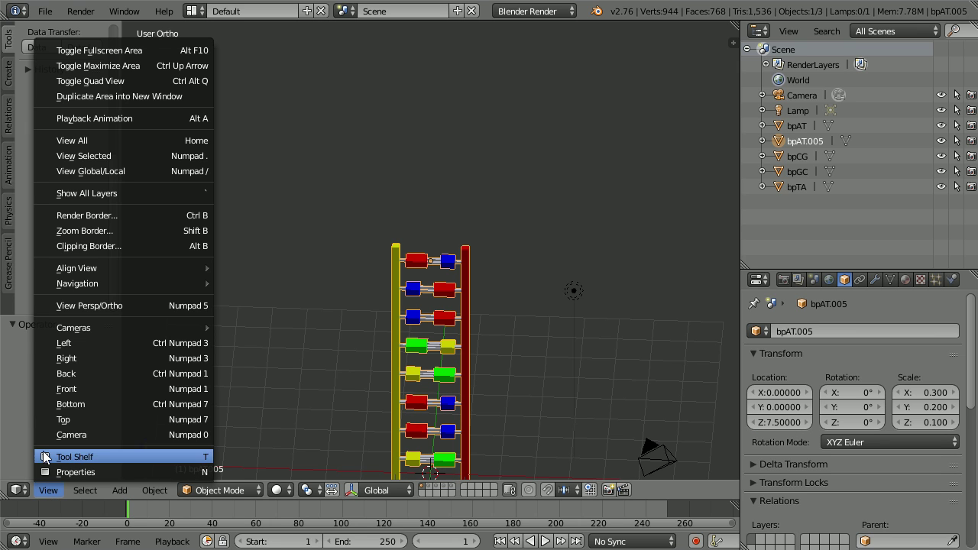
pyautogui.click(84, 388)
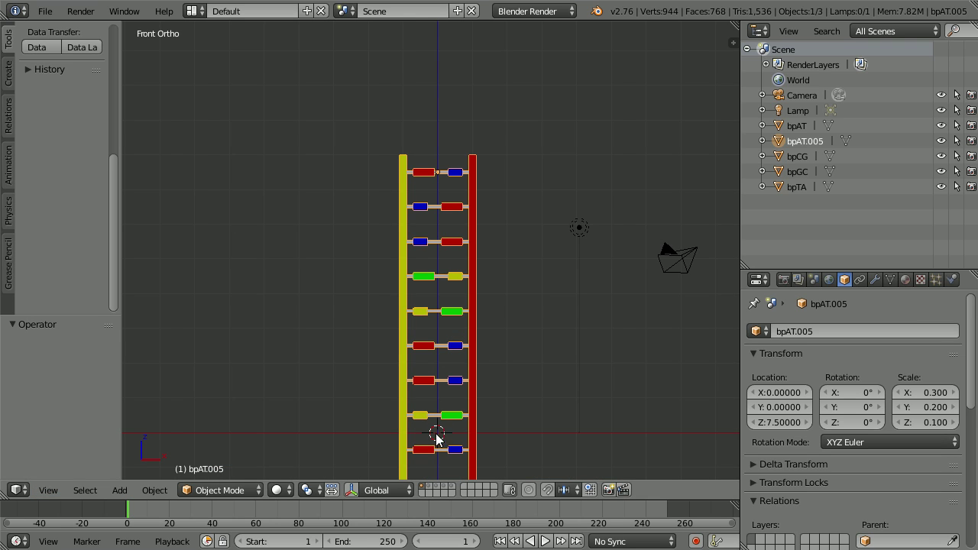
pyautogui.click(154, 491)
pyautogui.moveTo(170, 420)
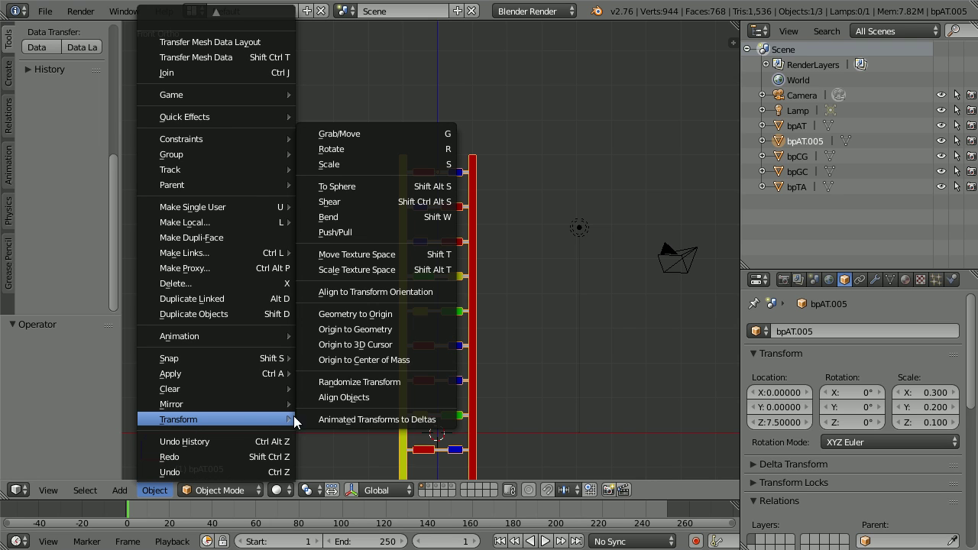
pyautogui.click(410, 345)
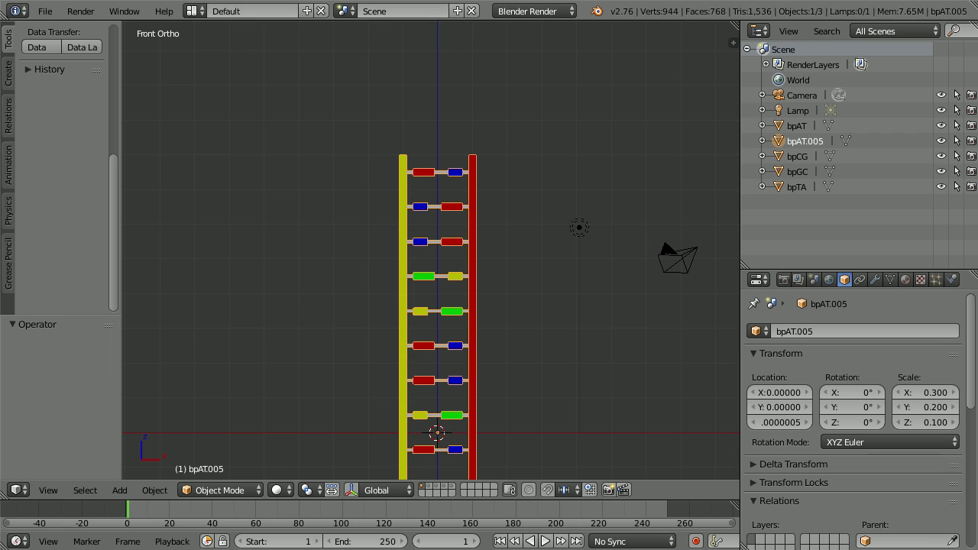
# Step: Frame the selected ladder in the view and rename the object to dna
pyautogui.click(48, 491)
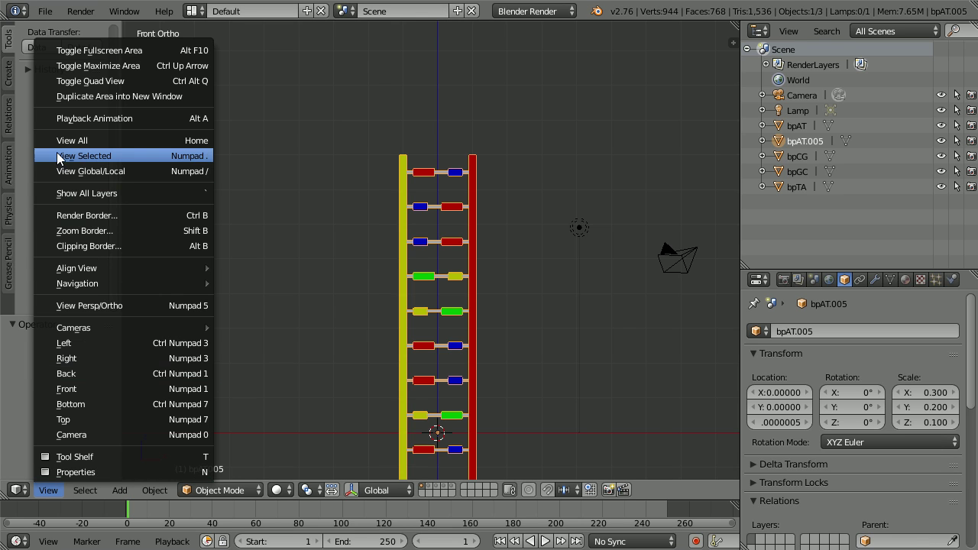
pyautogui.click(132, 157)
pyautogui.click(782, 329)
pyautogui.write('dna')
pyautogui.press('Return')
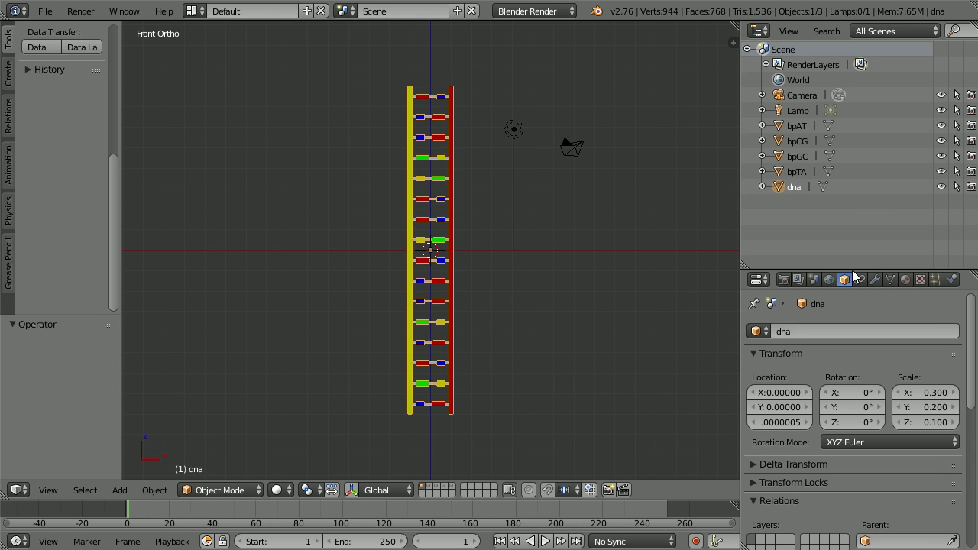
# Step: Add a Subdivision Surface modifier to the dna object and set its subdivision type to Simple
pyautogui.moveTo(852, 270); pyautogui.dragTo(851, 155)
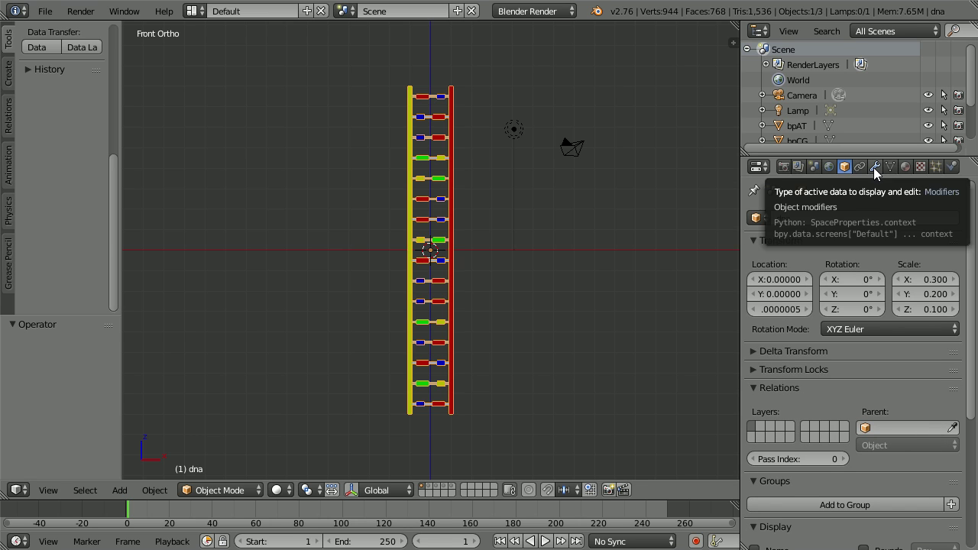
pyautogui.click(874, 168)
pyautogui.click(818, 221)
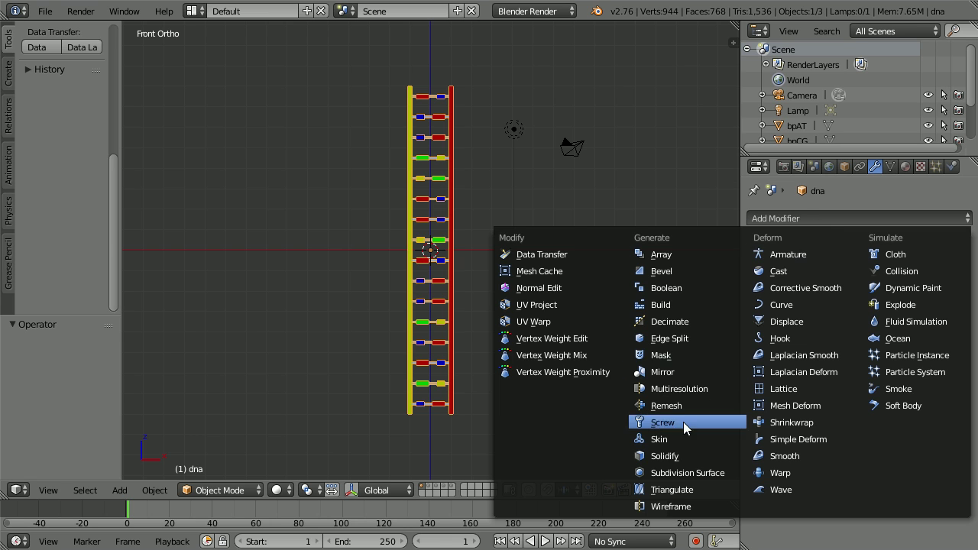
pyautogui.click(723, 474)
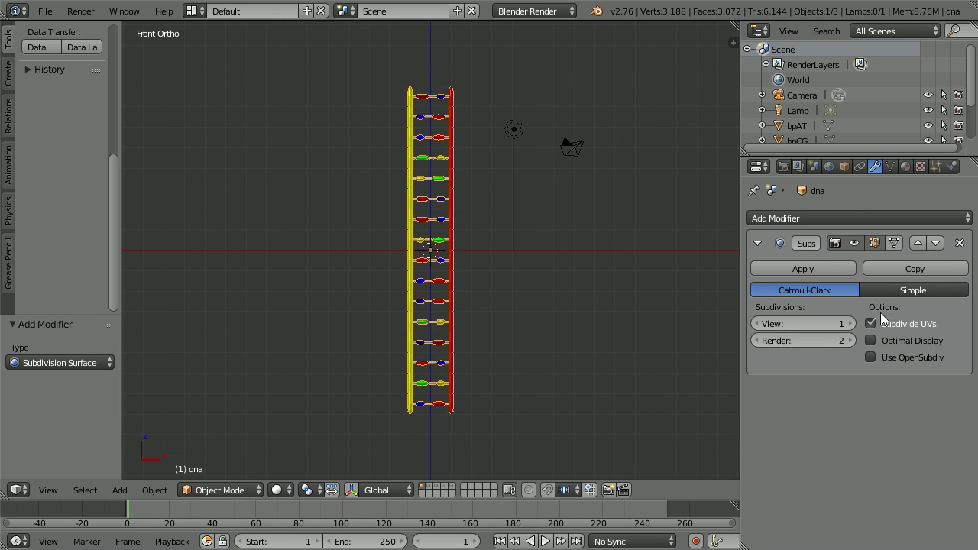
pyautogui.click(930, 288)
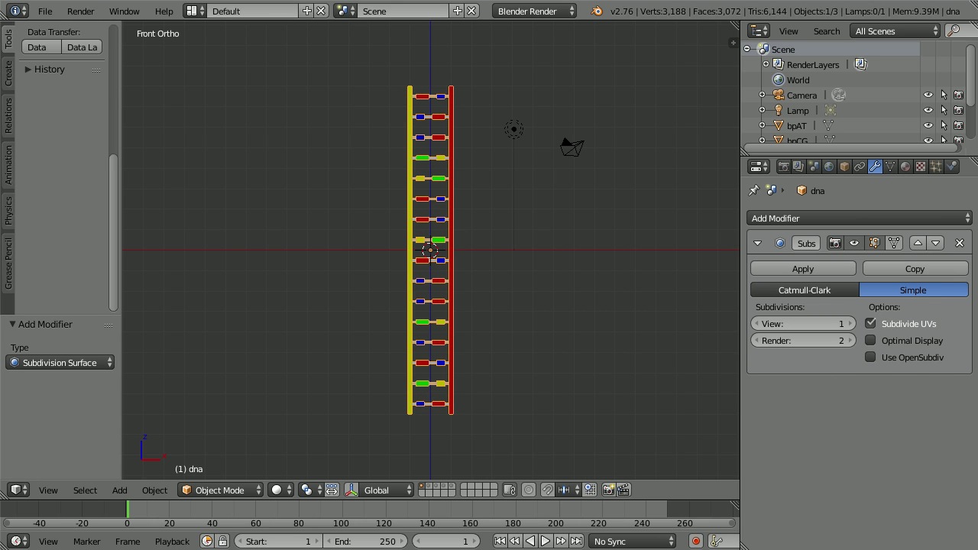
# Step: Add a Simple Deform modifier to the dna object and set its Twist angle to 540°
pyautogui.click(870, 217)
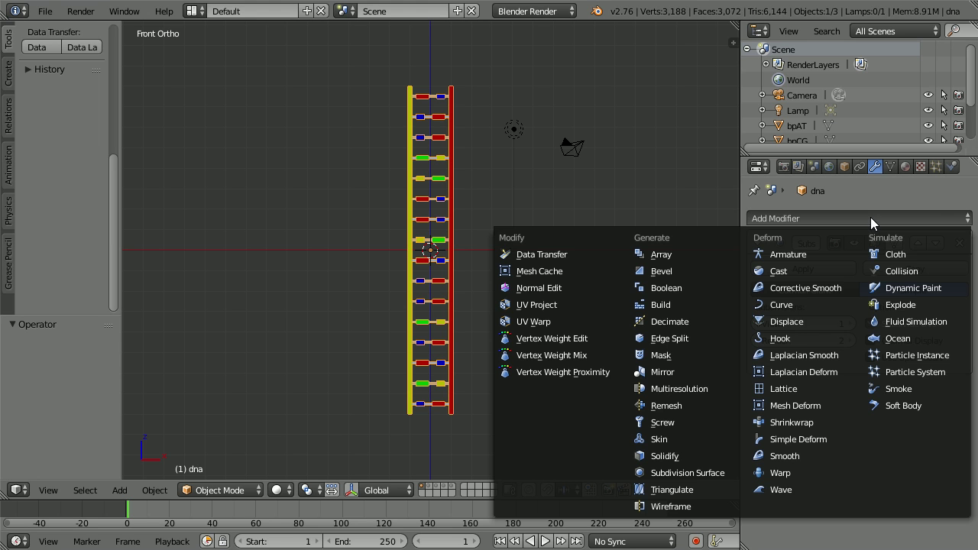
pyautogui.click(833, 440)
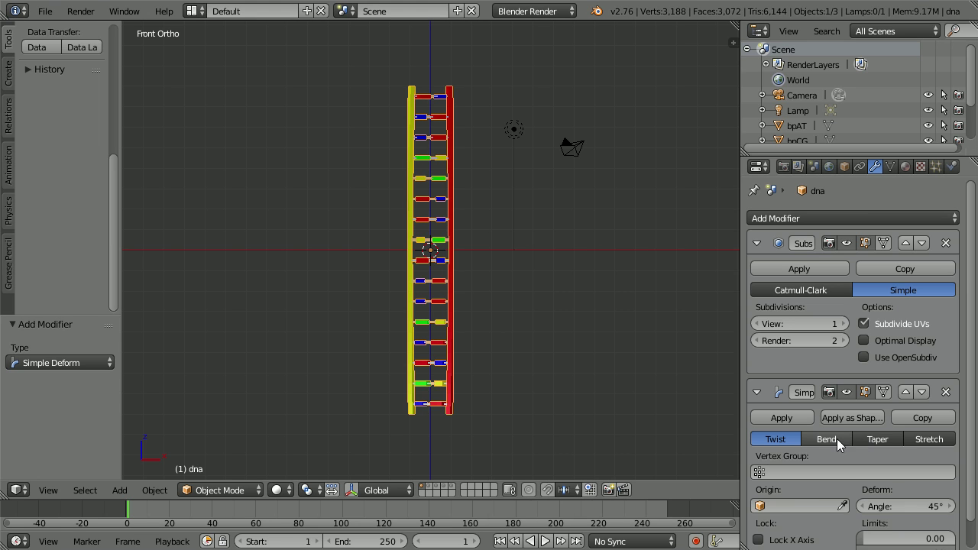
pyautogui.click(926, 507)
pyautogui.write('54')
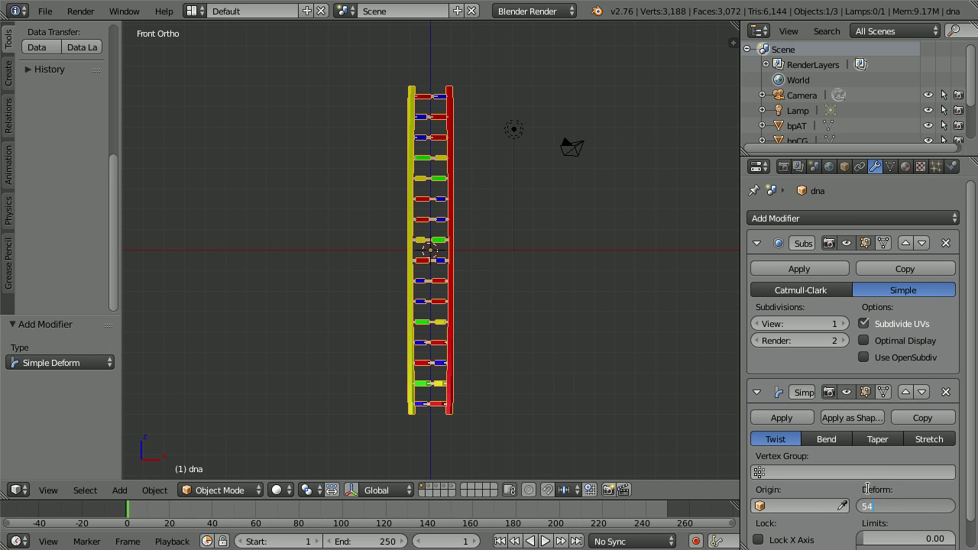
pyautogui.write('0')
pyautogui.press('Return')
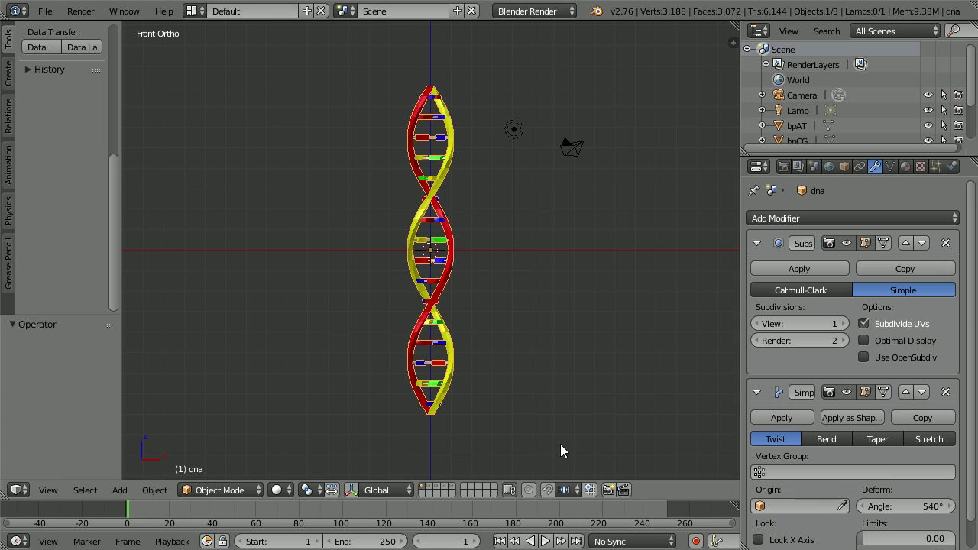
# Step: Compare the helix with the 3BSE_bio_r_500.jpg reference in Photos and open the dna object's Z scale for editing in Blender
pyautogui.hotkey('alt', 'Tab')
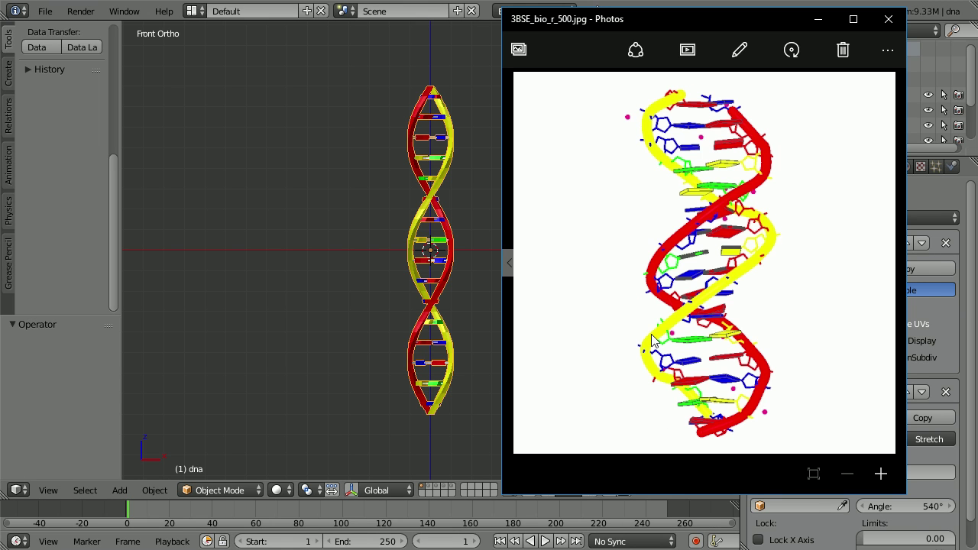
pyautogui.hotkey('alt', 'Tab')
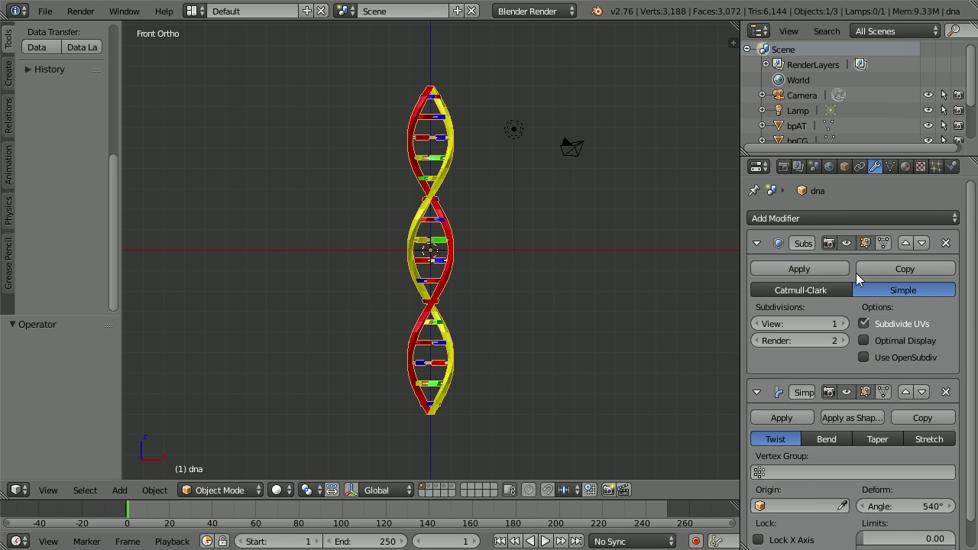
pyautogui.click(845, 166)
pyautogui.click(898, 310)
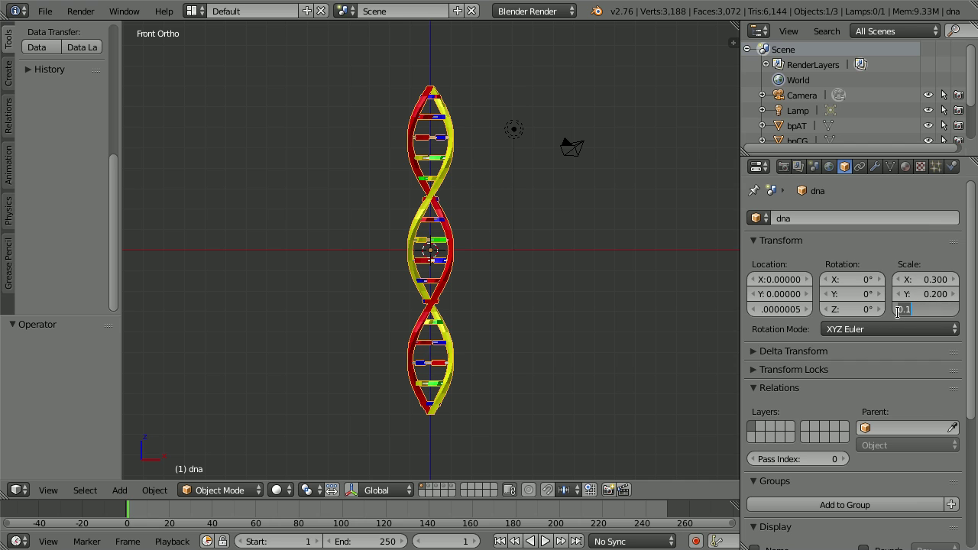